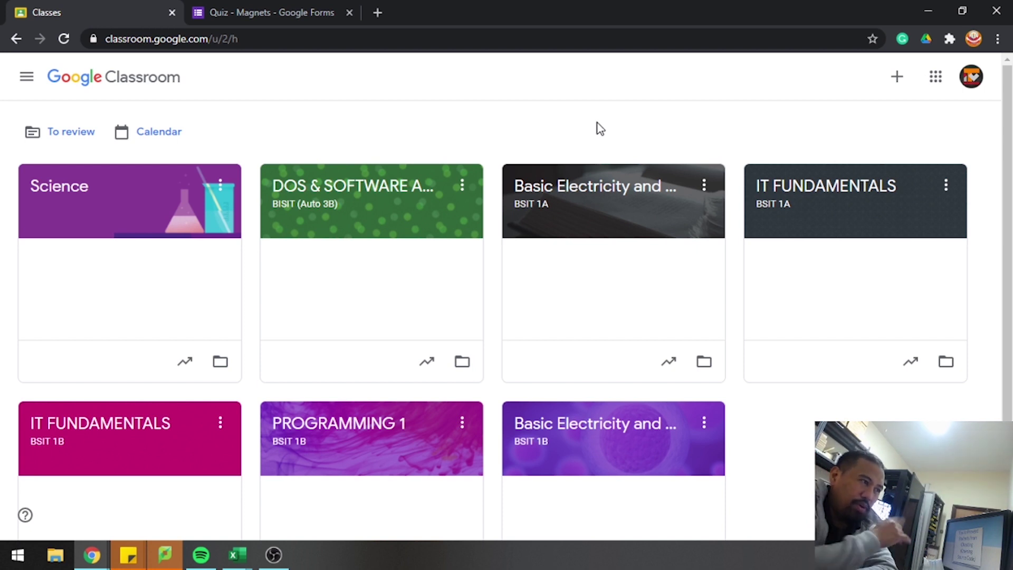
- In the BSIT 1A Basic Electricity and Electronics classwork, attach Quiz - Magnets from Google Drive to the Magnets assignment and remove Blank Quiz
left_click(616, 187)
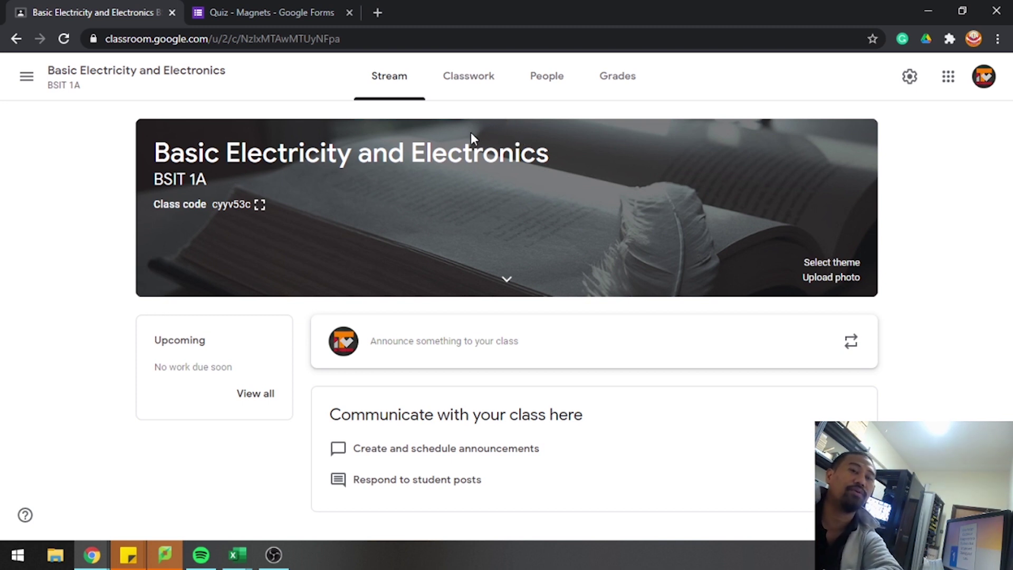
left_click(472, 89)
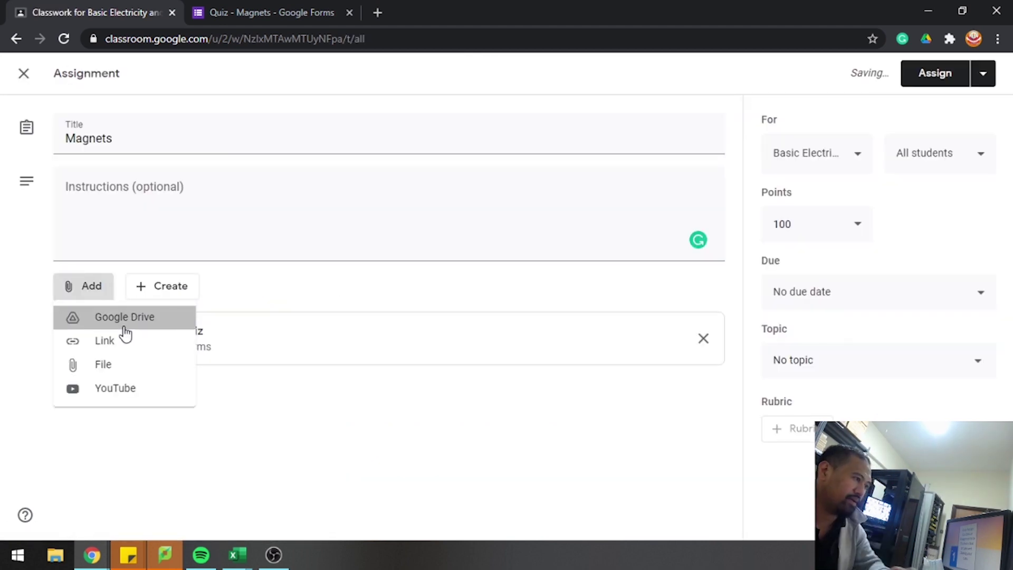
left_click(125, 333)
left_click(380, 306)
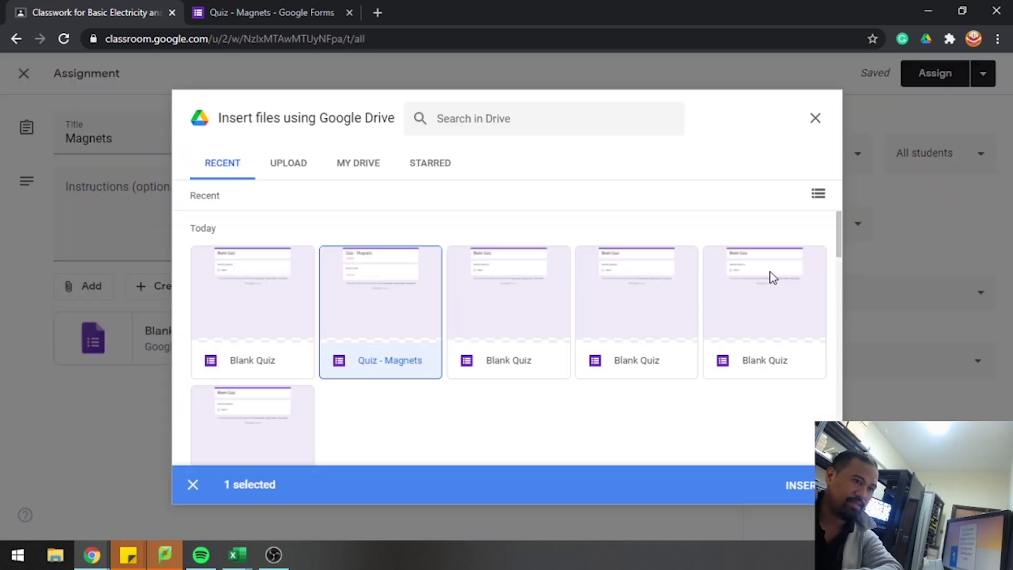
left_click(802, 484)
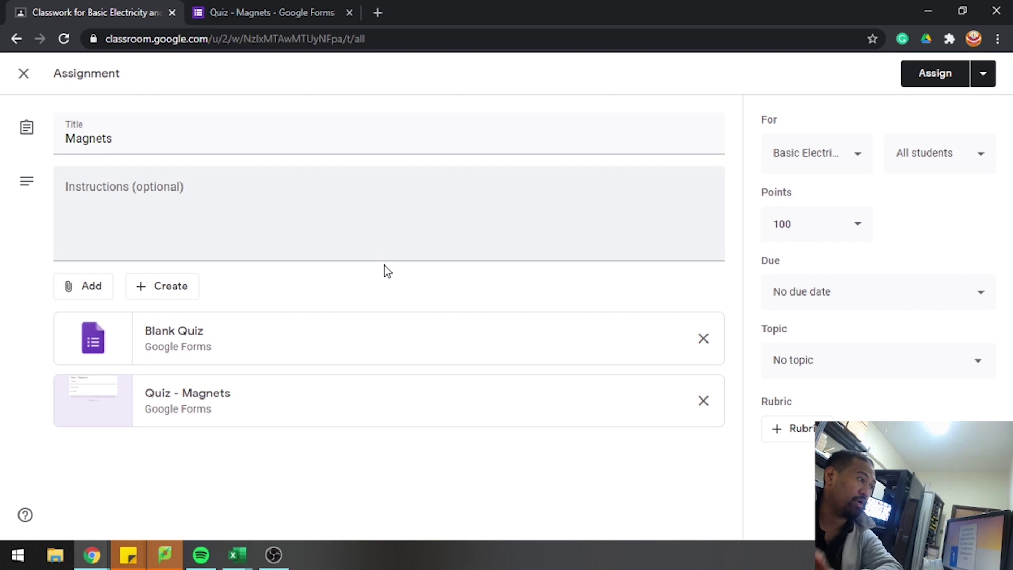
left_click(704, 339)
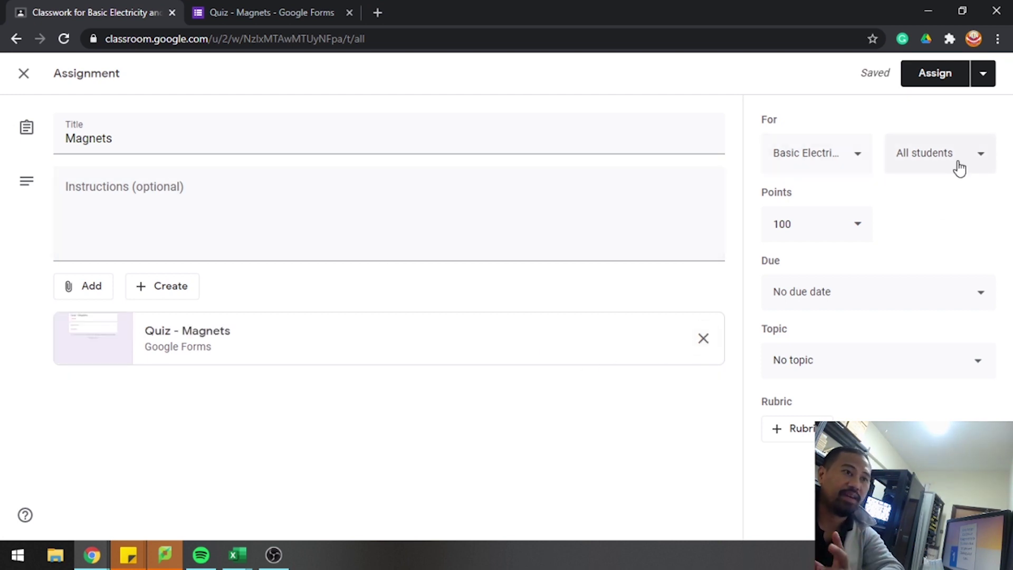
- Exclude the first two listed students from the Magnets assignment, keeping the remaining students selected
left_click(960, 168)
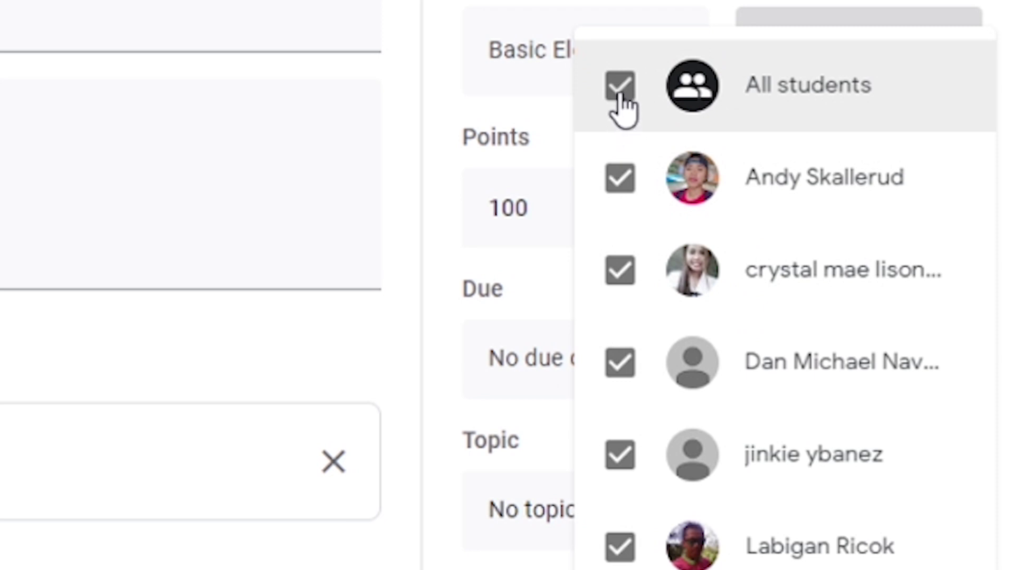
left_click(621, 179)
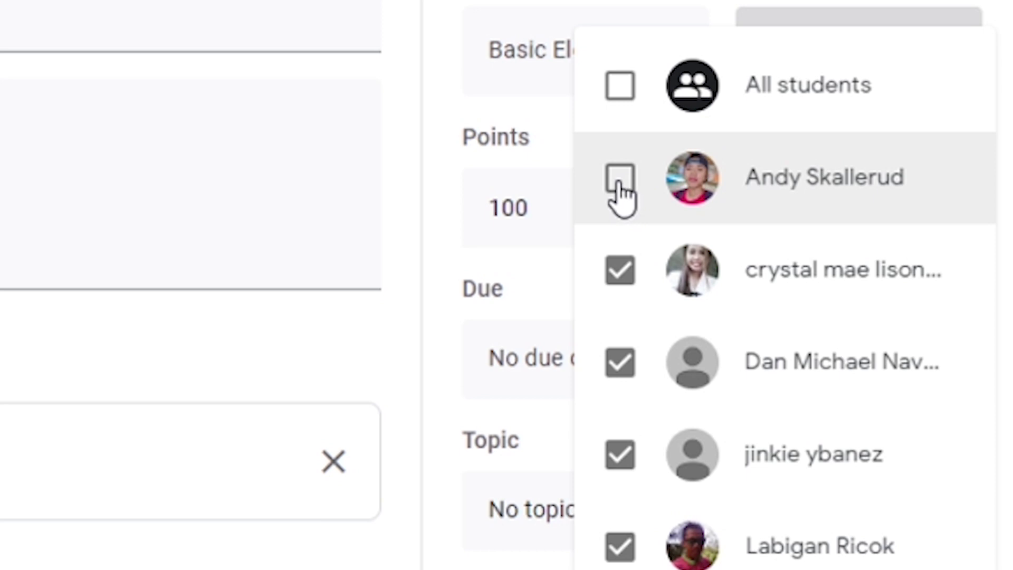
left_click(621, 279)
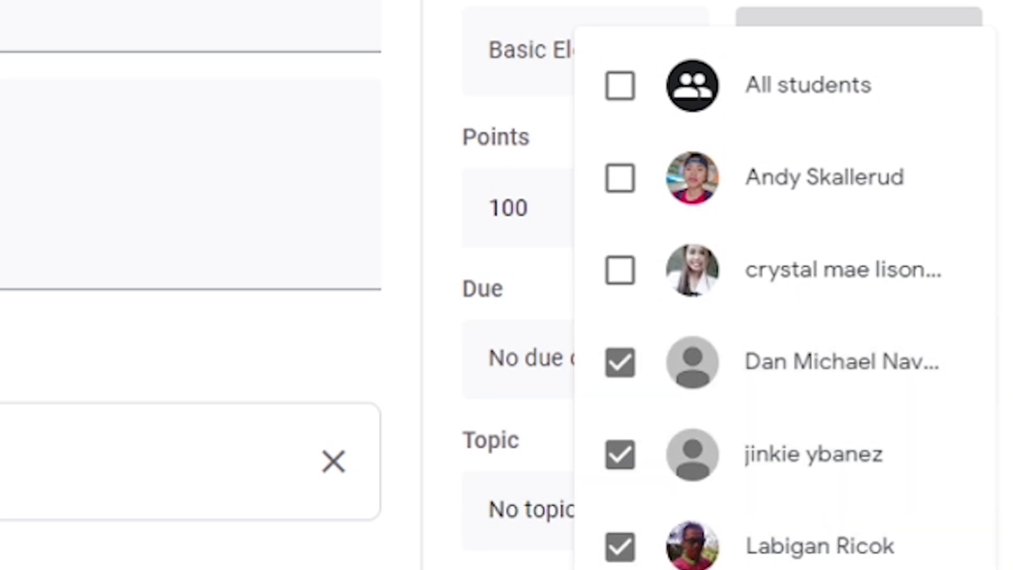
left_click(605, 434)
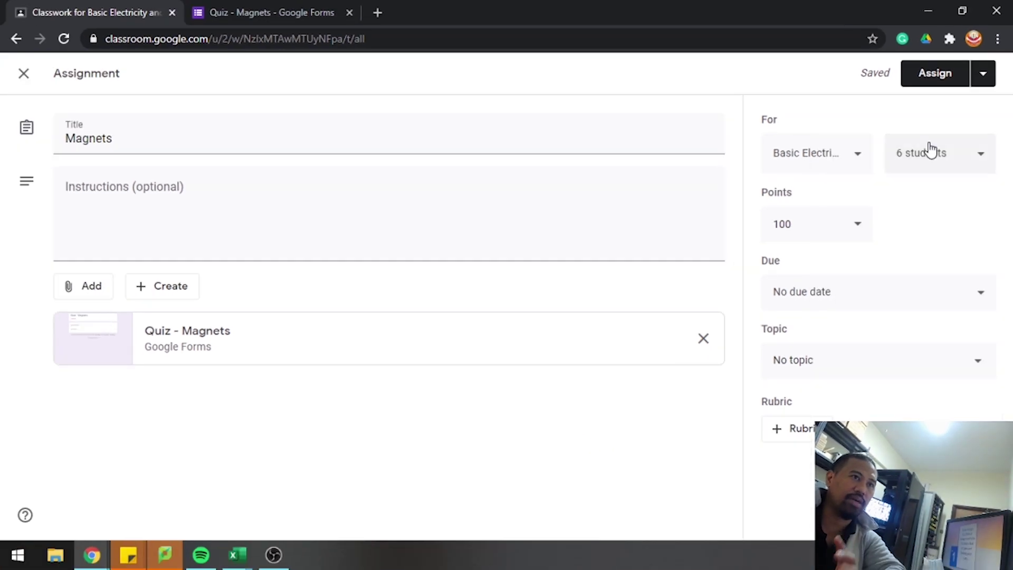
- Assign the Magnets quiz to the selected students without scheduling it
left_click(983, 76)
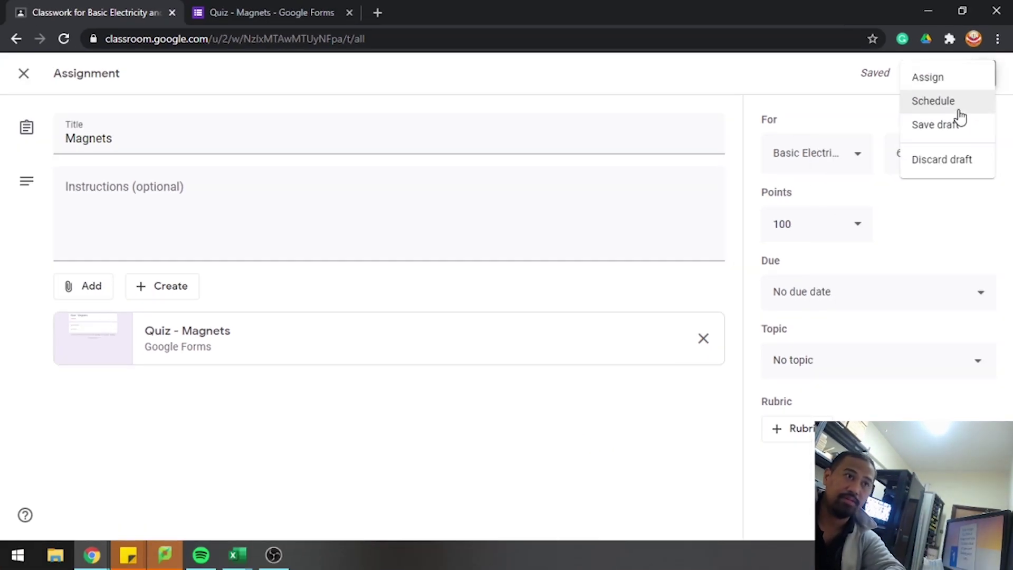
left_click(855, 111)
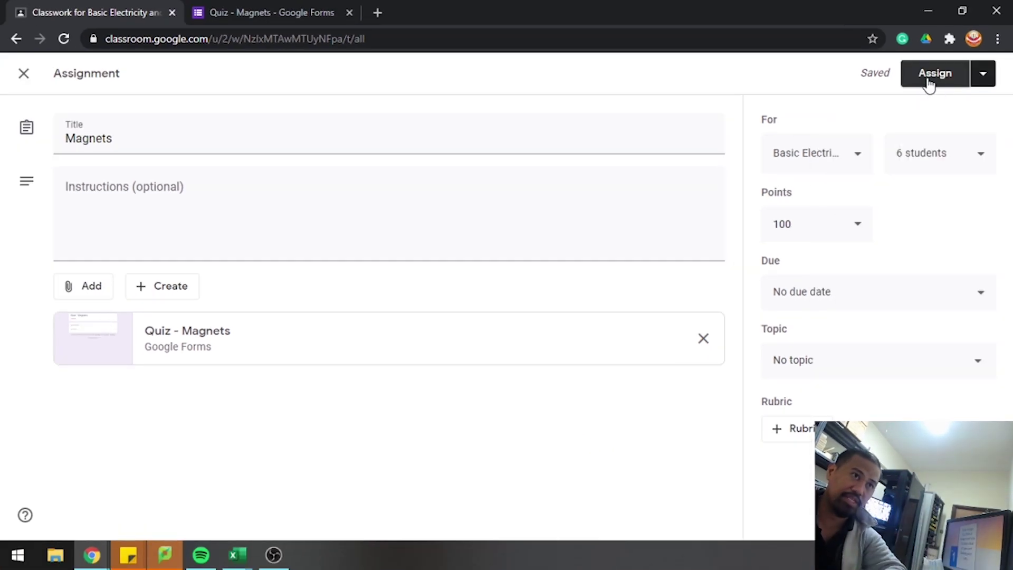
left_click(928, 80)
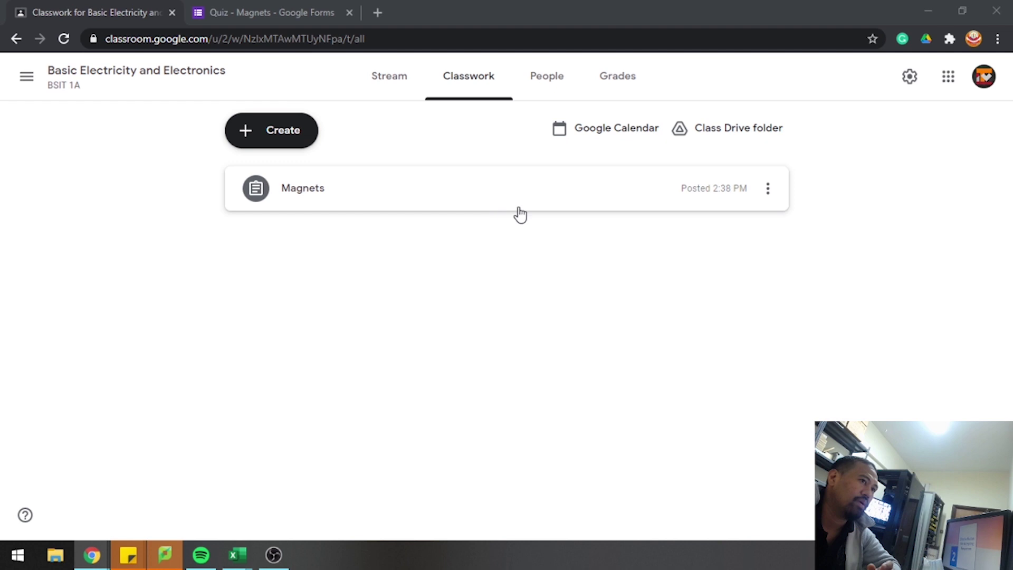
- Stop the Quiz - Magnets form from accepting responses and return to its questions
left_click(280, 14)
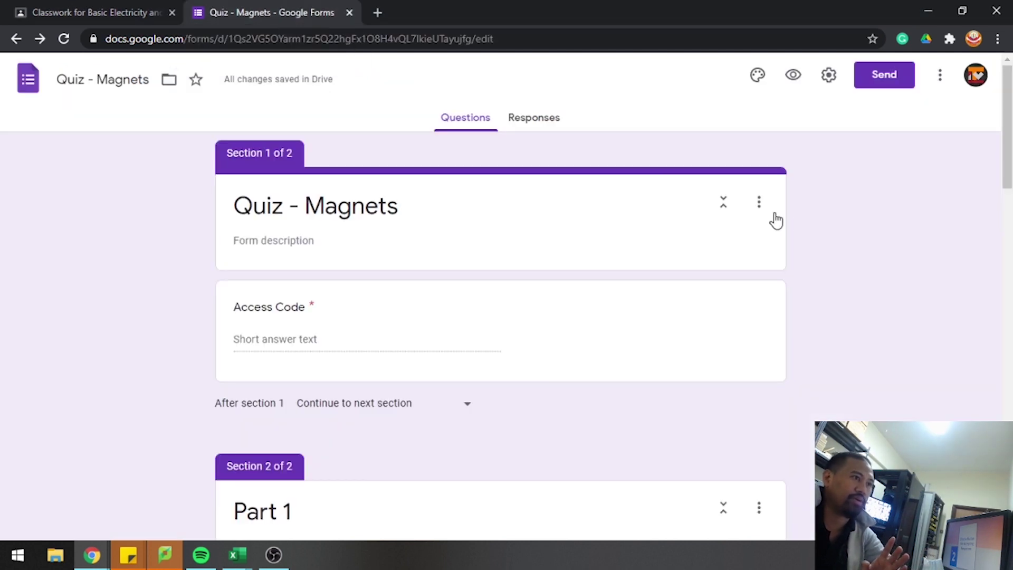
left_click(536, 120)
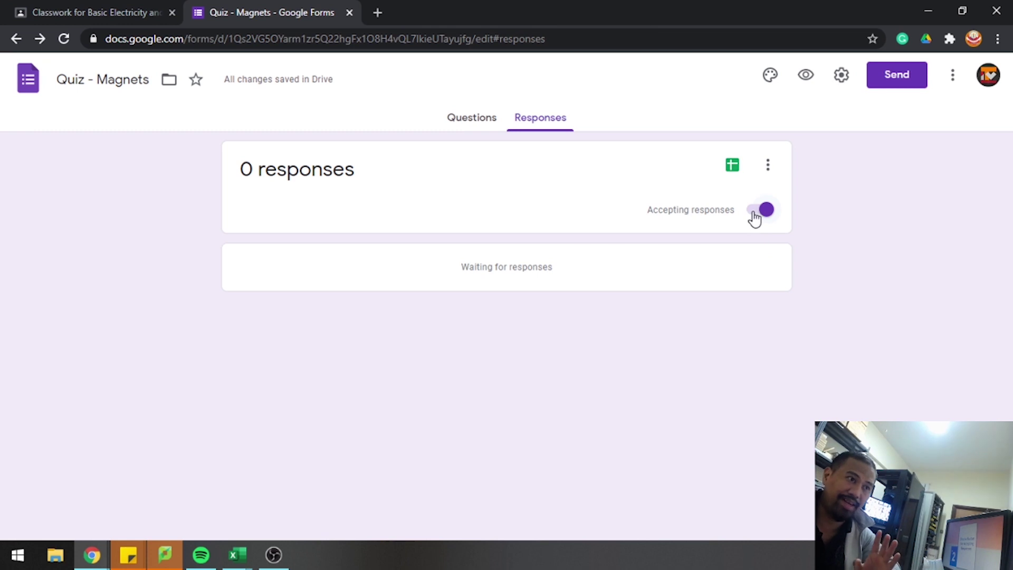
left_click(760, 210)
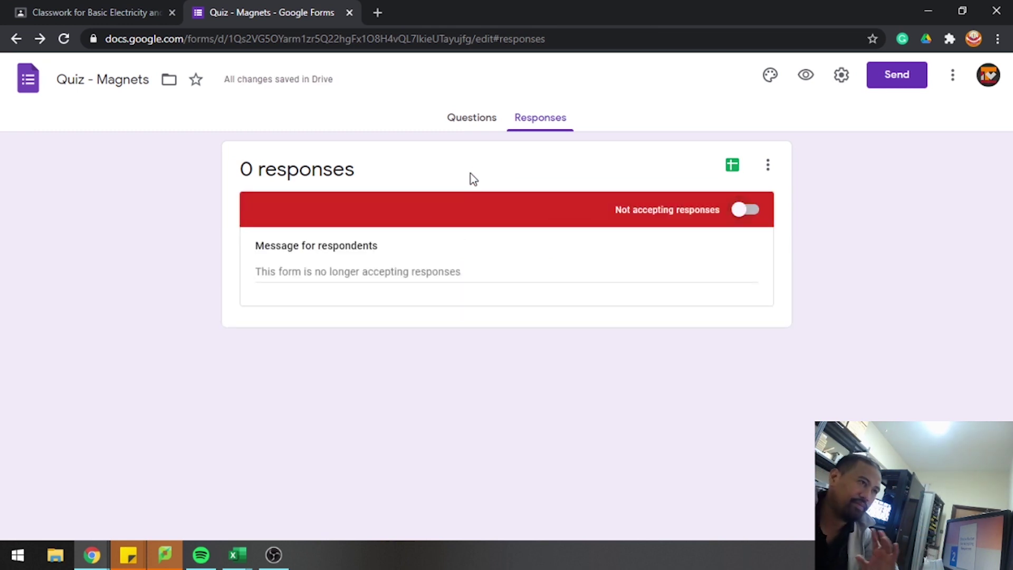
left_click(473, 122)
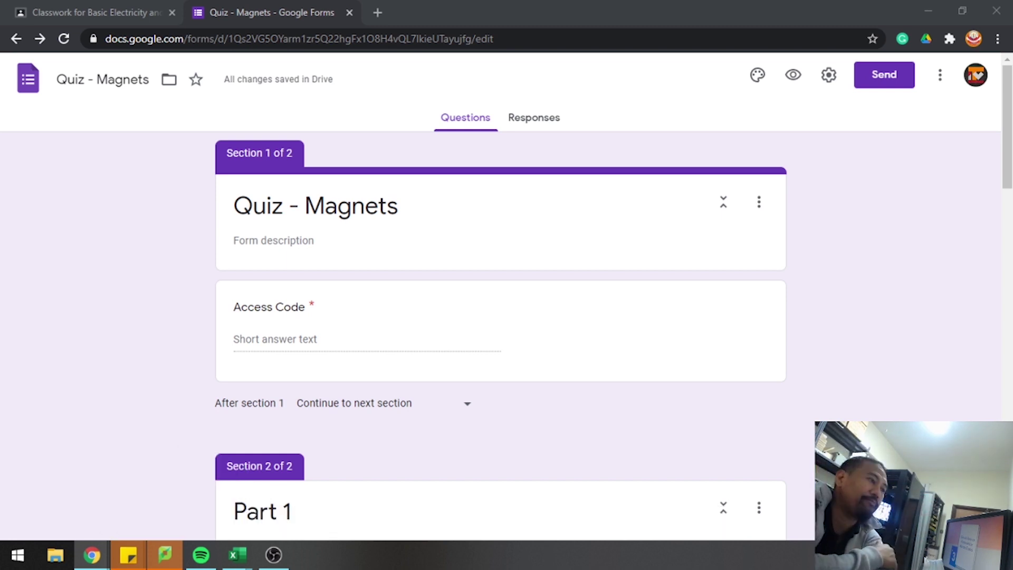
left_click(483, 112)
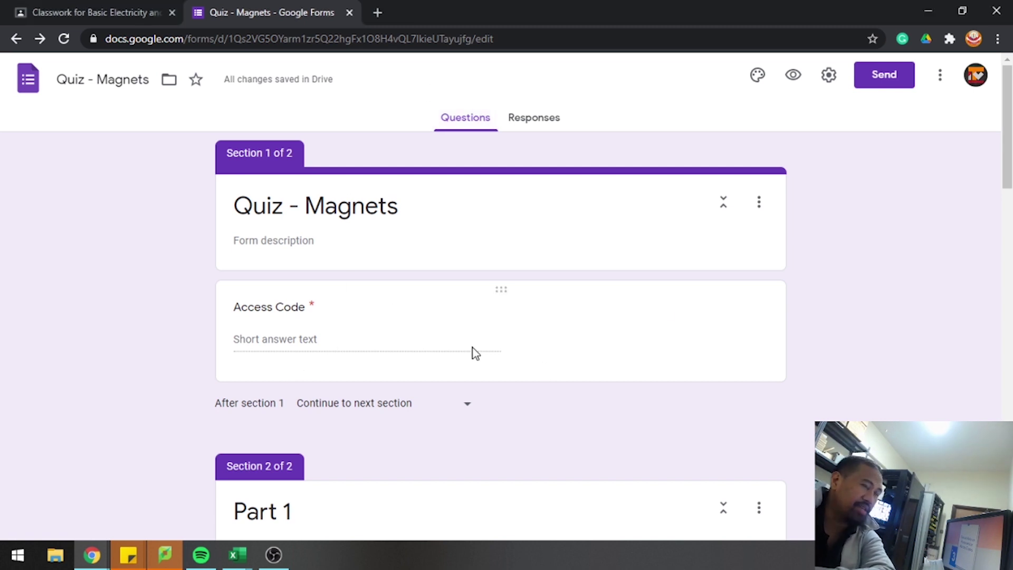
- Open the Access Code question and examine the code required by its response validation
left_click(311, 340)
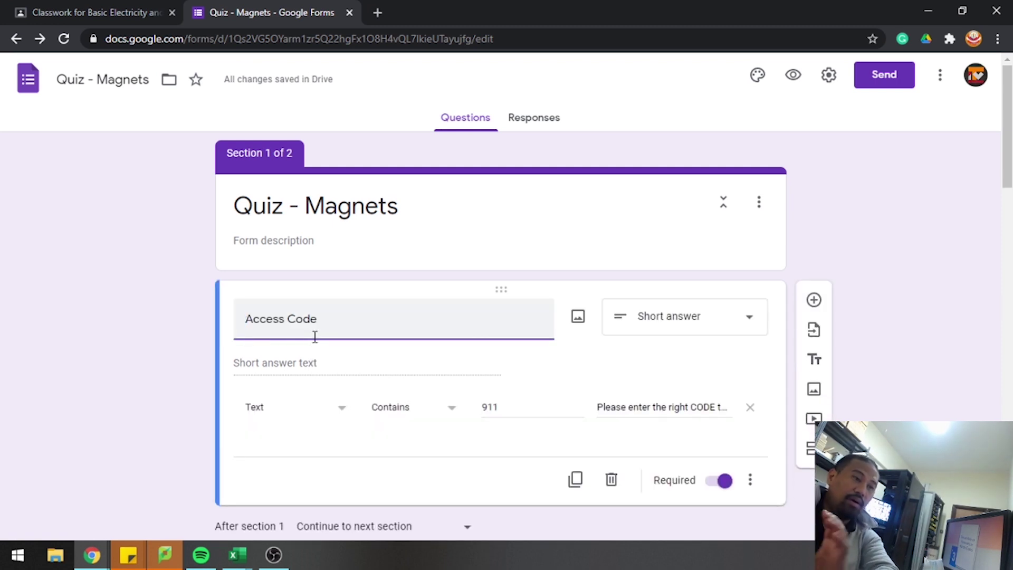
left_click(168, 332)
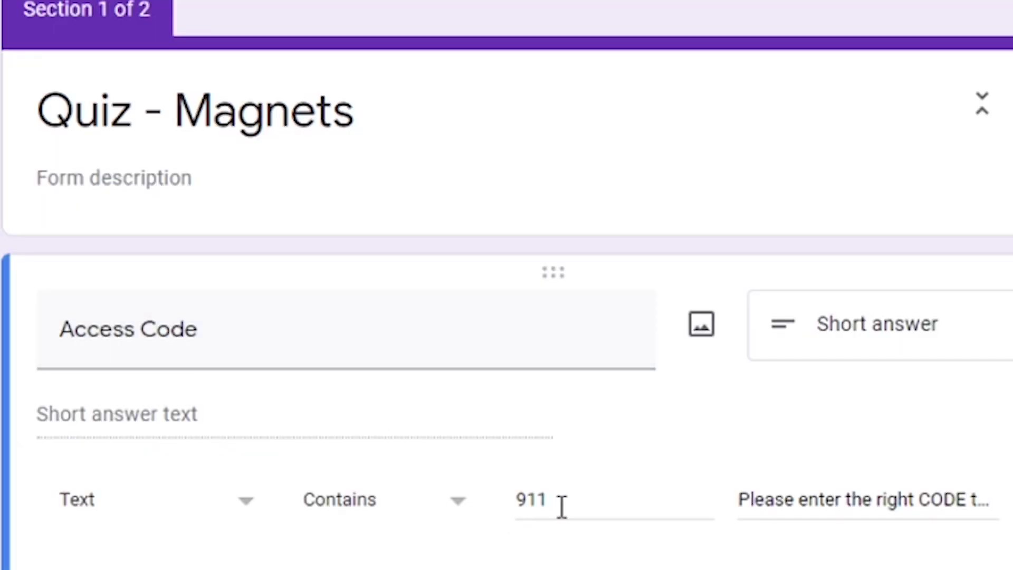
double_click(493, 408)
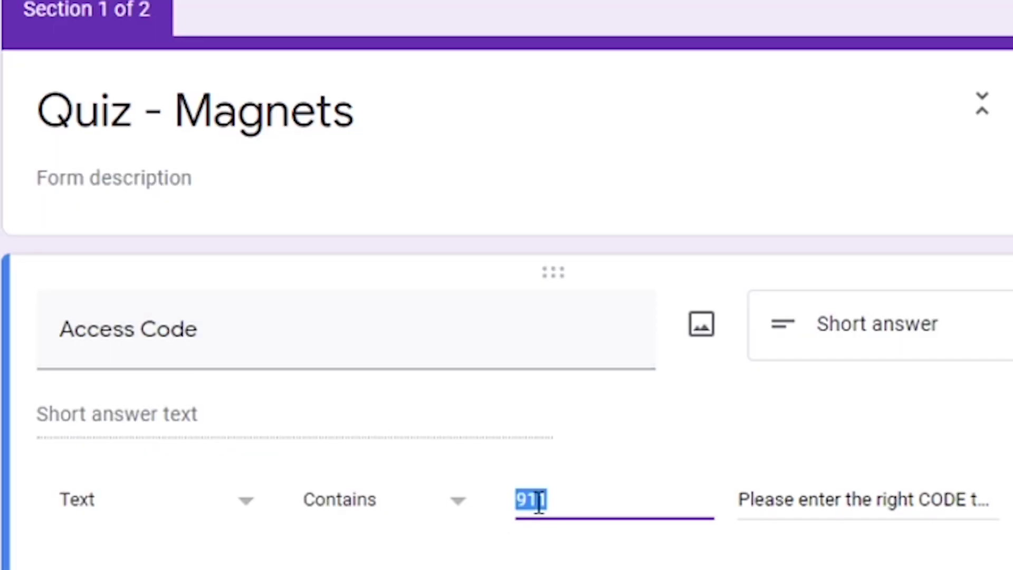
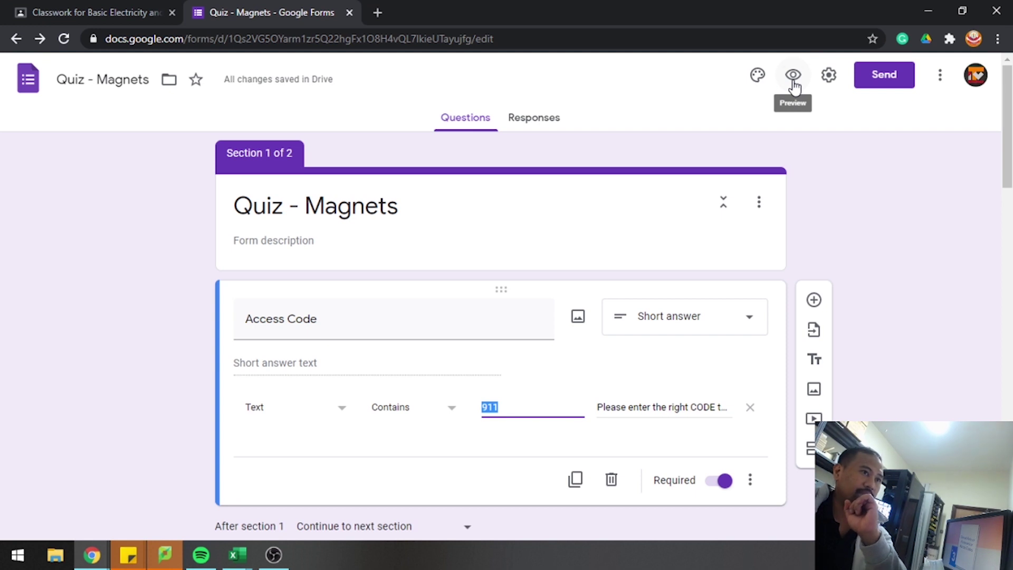
- Make the Quiz - Magnets form accept responses again and open its preview
left_click(793, 80)
key("ctrl+w")
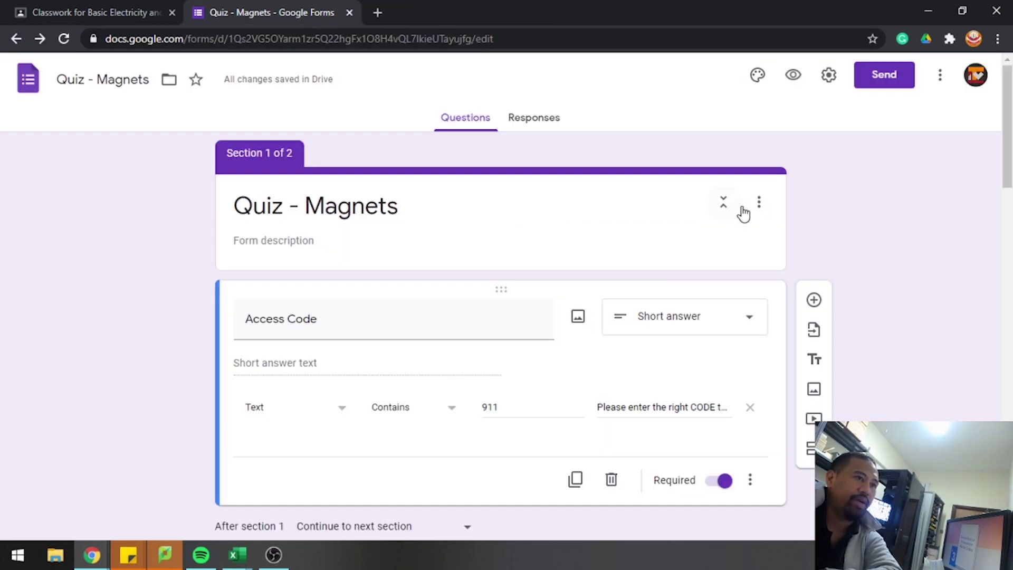
left_click(534, 117)
left_click(744, 208)
left_click(793, 74)
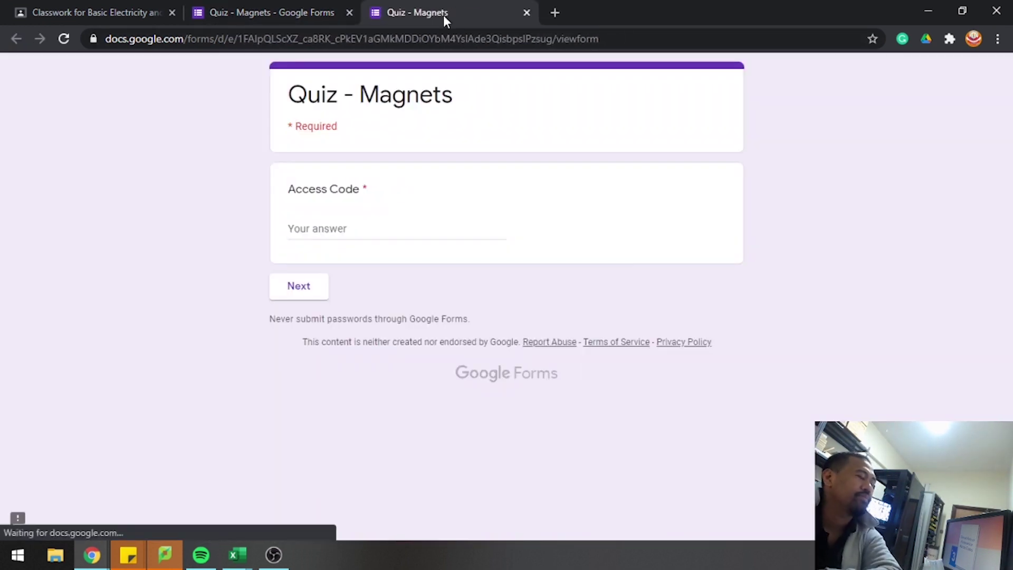
- View the page source of the previewed quiz from its Access Code page
left_click(372, 230)
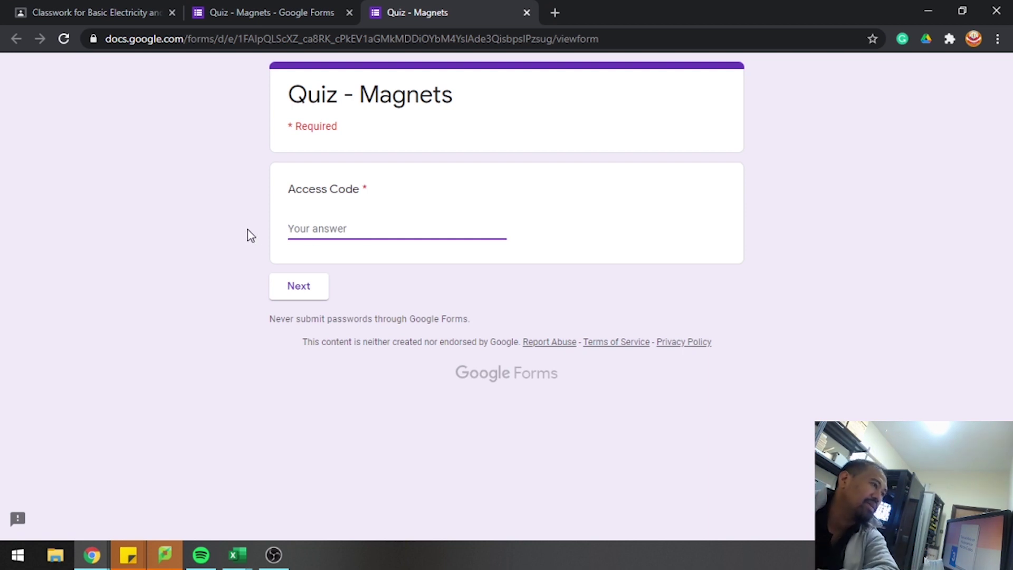
right_click(194, 203)
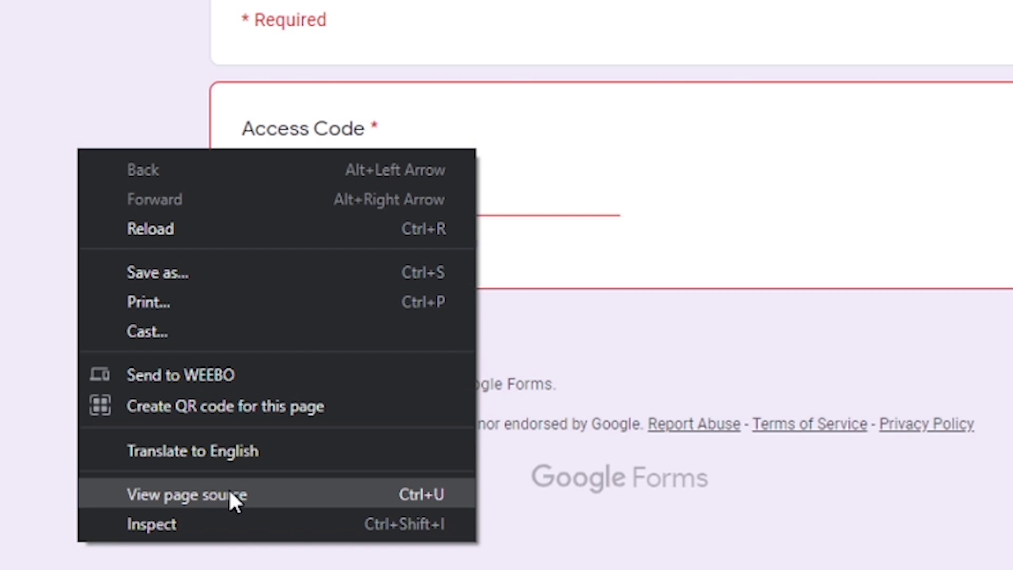
left_click(286, 500)
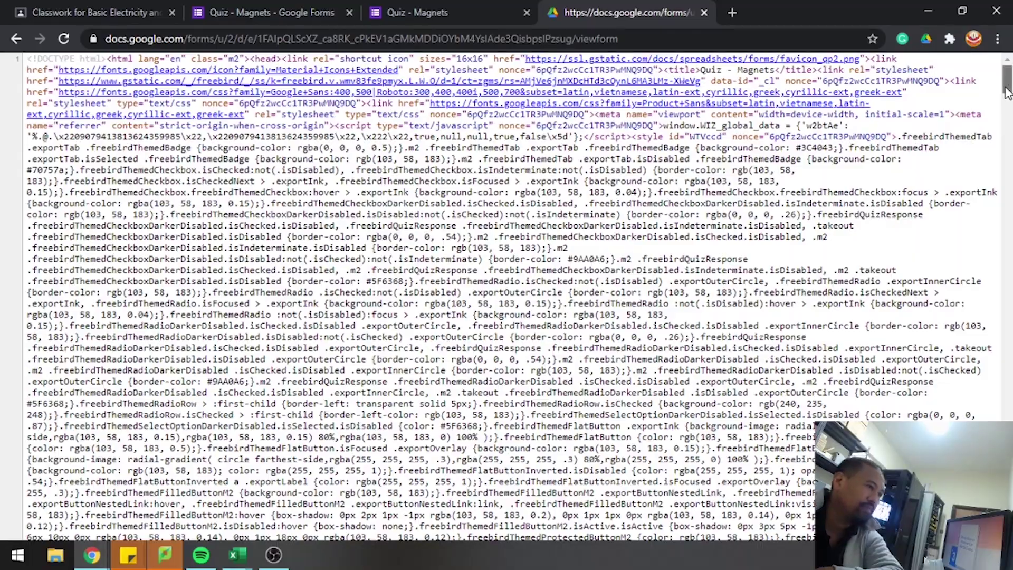
mouse_move(1007, 93)
left_mouse_down()
mouse_move(1007, 133)
mouse_move(1007, 79)
left_mouse_up()
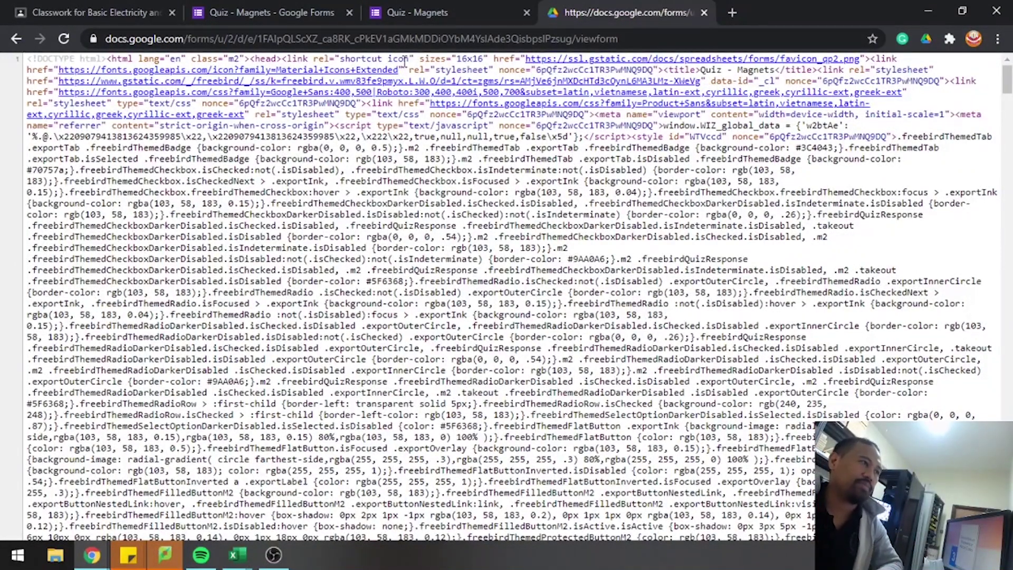
- Copy the Access Code question title from the quiz preview and search for it in the page source
left_click(432, 14)
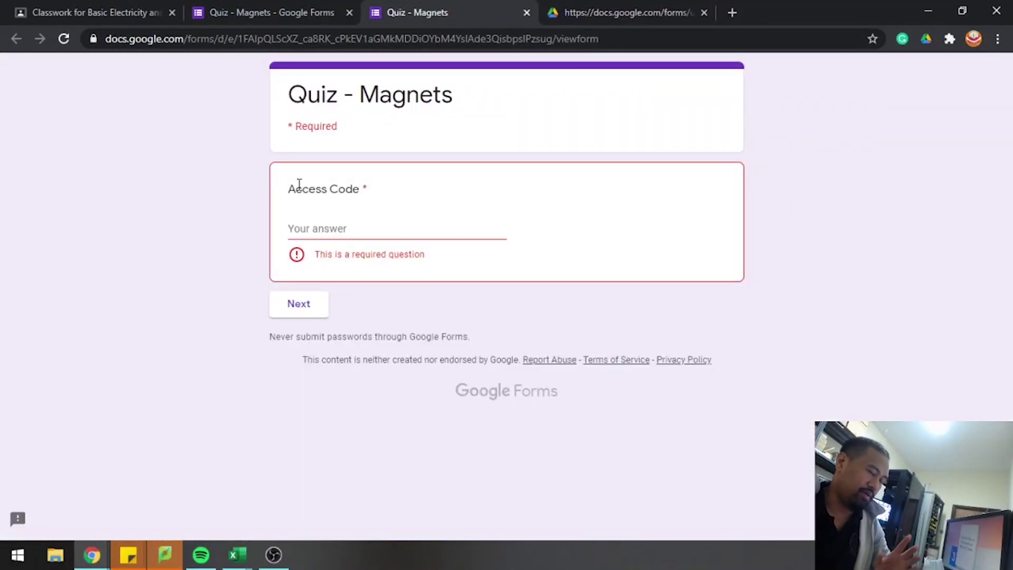
left_click_drag(289, 188, 359, 187)
right_click(347, 186)
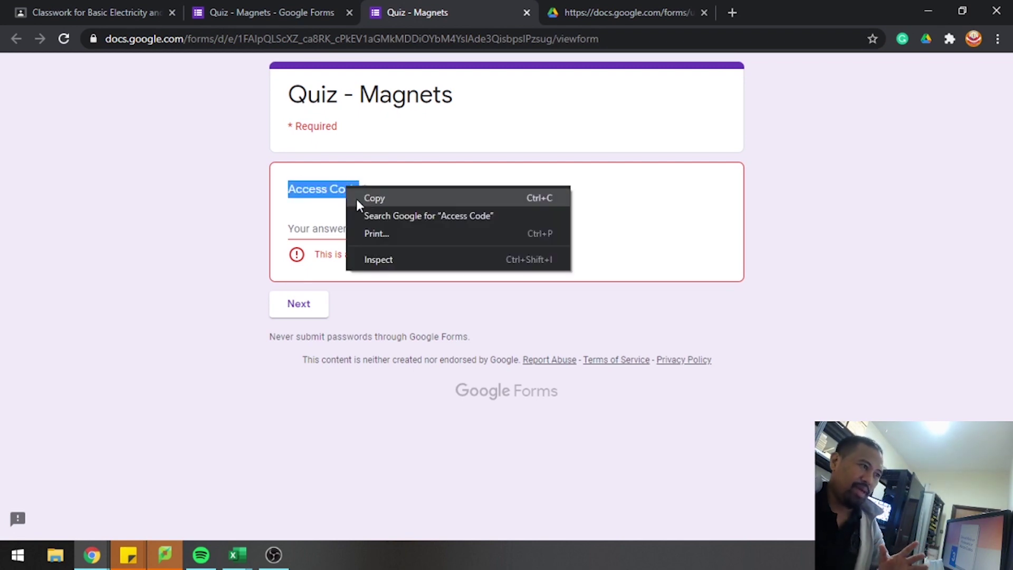
left_click(362, 201)
left_click(636, 11)
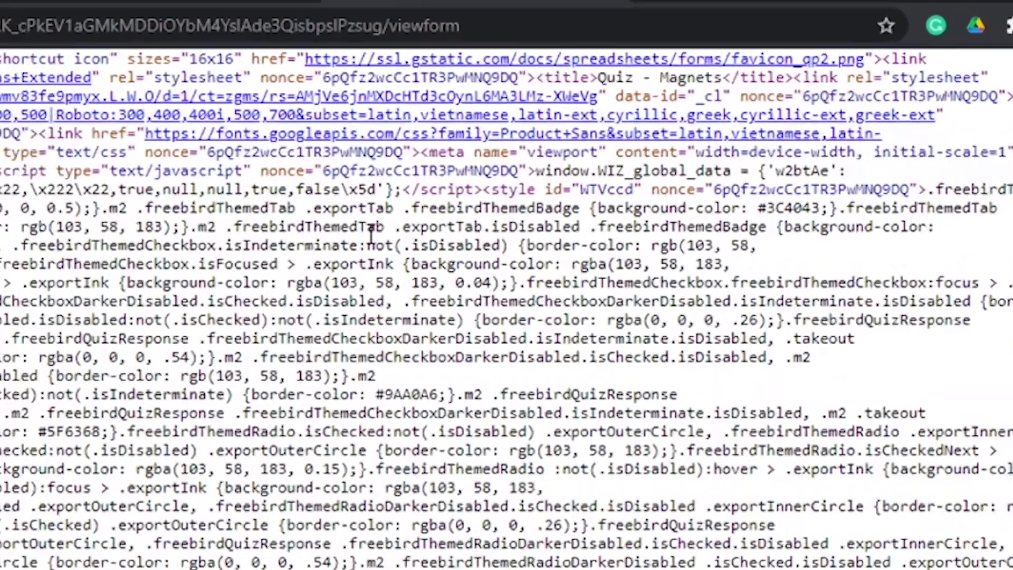
key("ctrl+f")
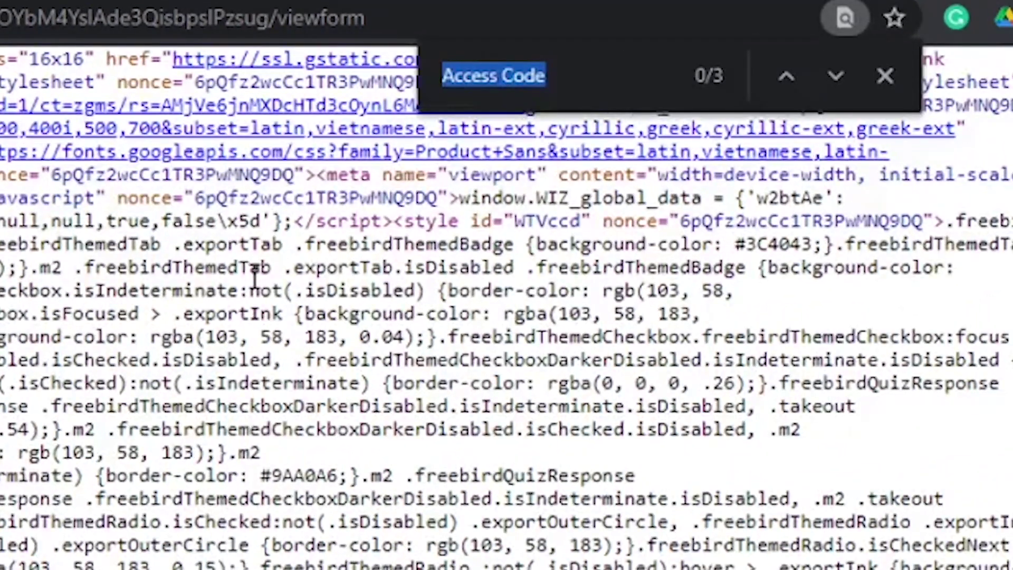
key("Return")
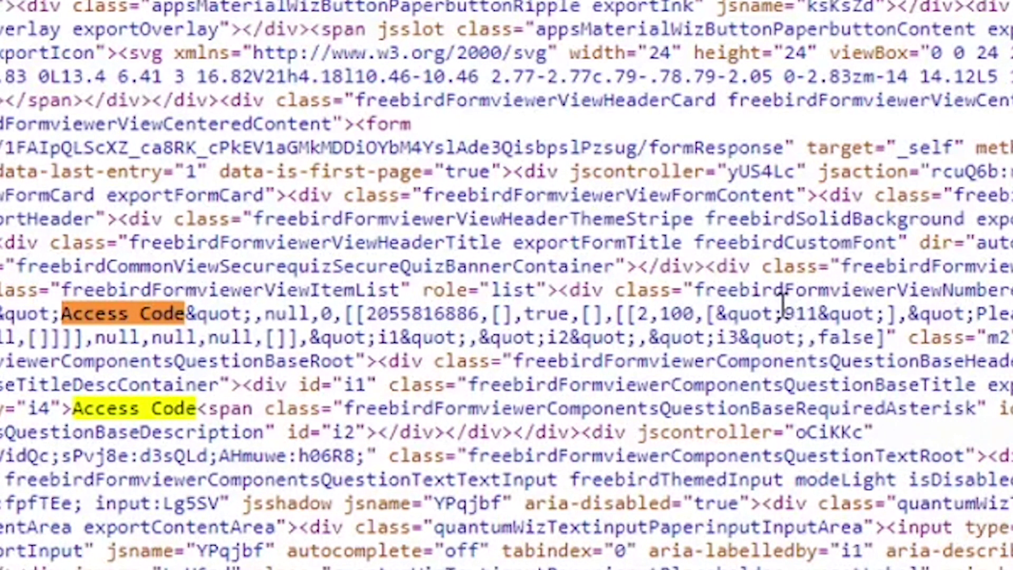
- Examine the validation code beside the first Access Code match and go through the remaining matches in the source
left_click_drag(784, 313, 817, 310)
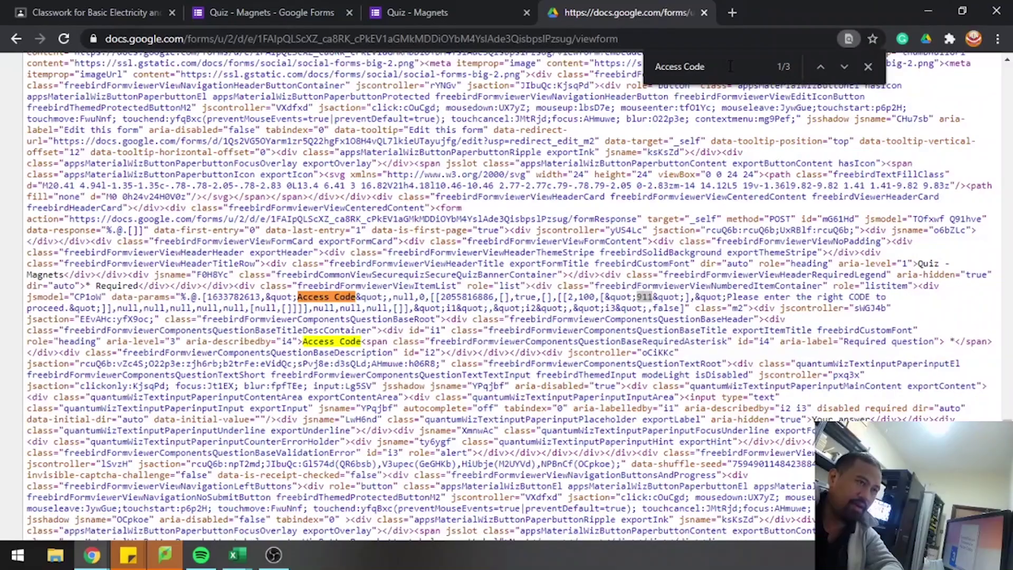
key("Return")
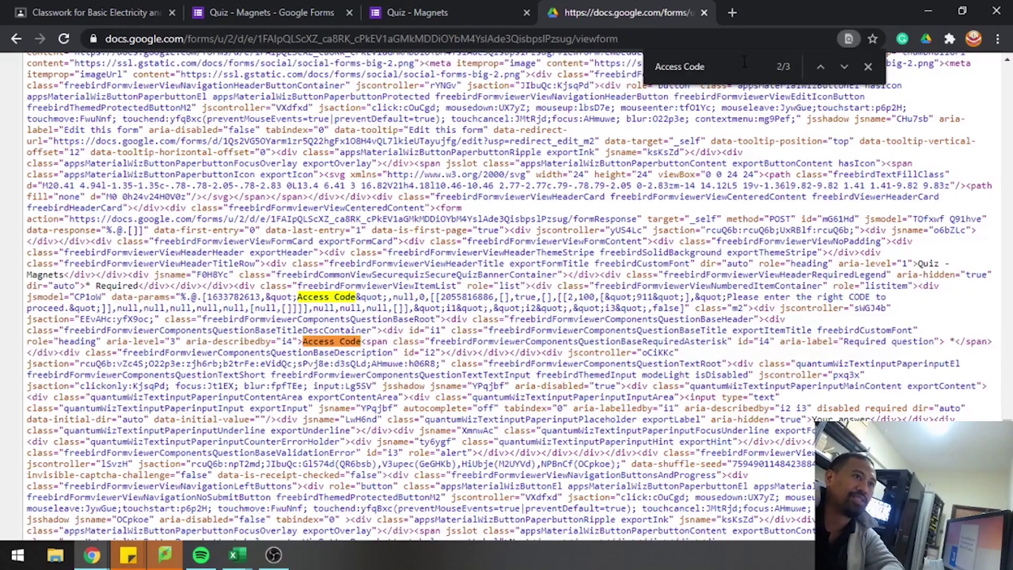
key("Return")
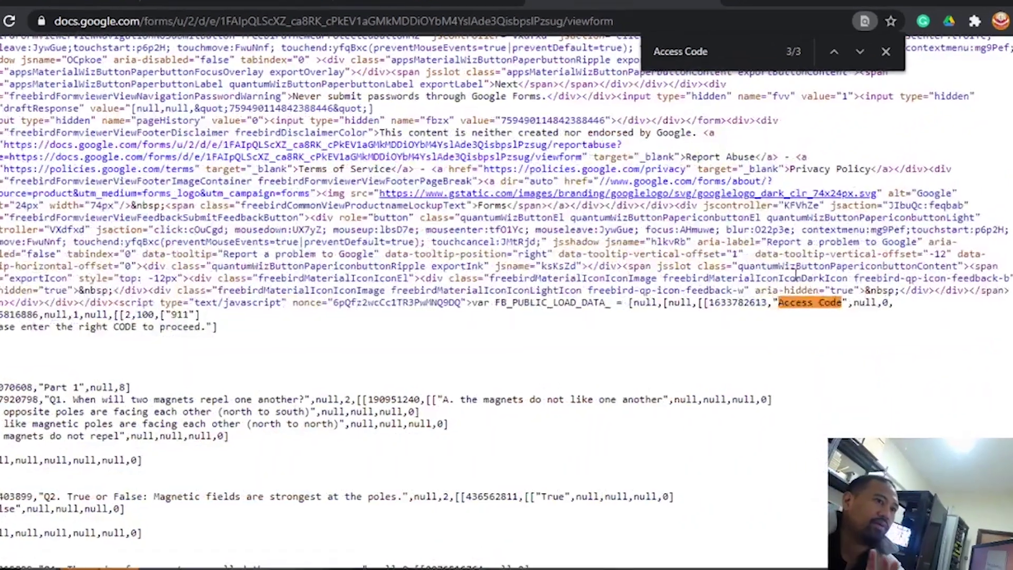
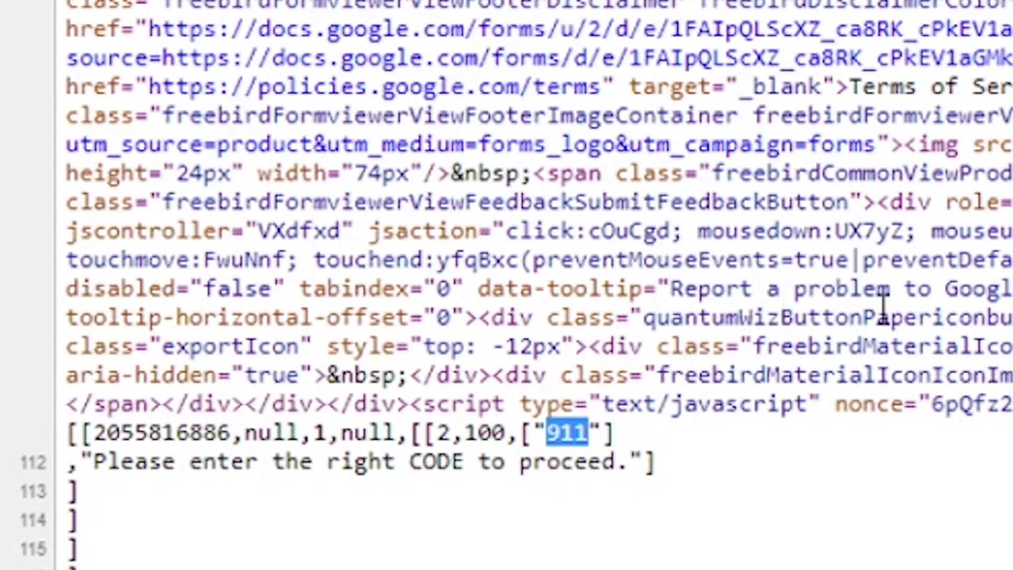
- Examine the Access Code validation value and the Q1 question text in the quiz's page source
left_click(572, 431)
double_click(573, 430)
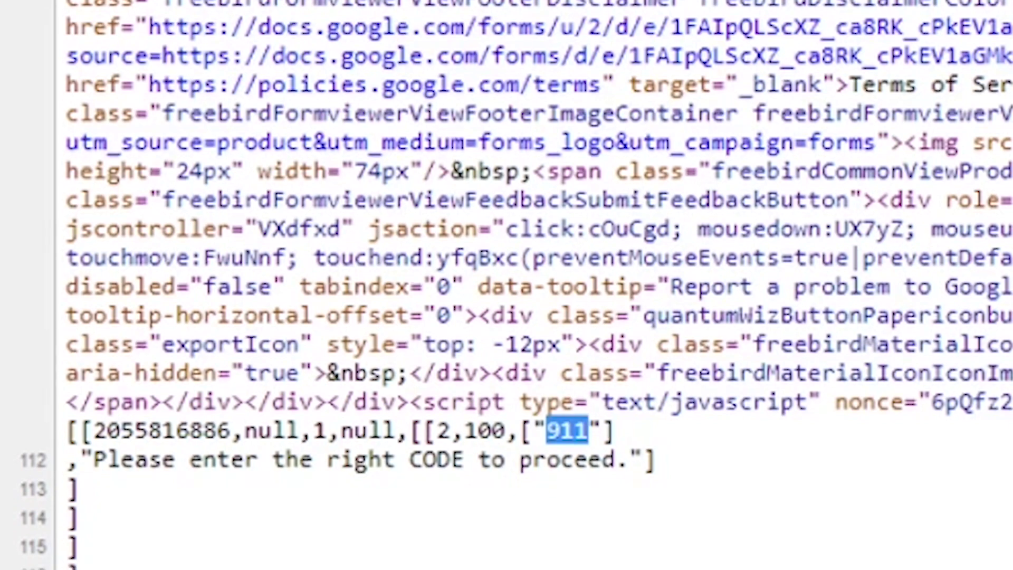
scroll(295, 562, "down", 2)
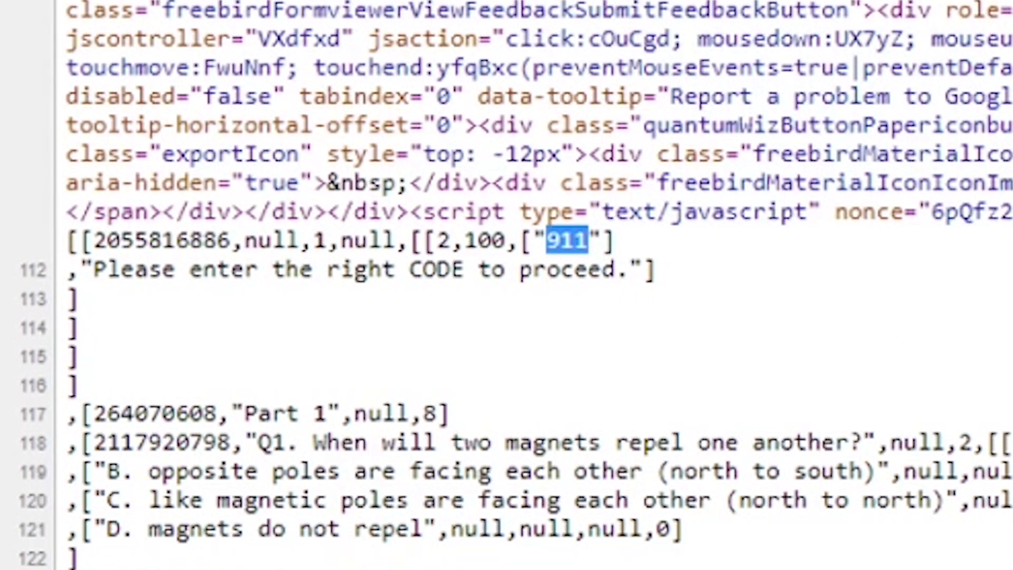
left_click_drag(257, 444, 863, 438)
key("ctrl+shift+Tab")
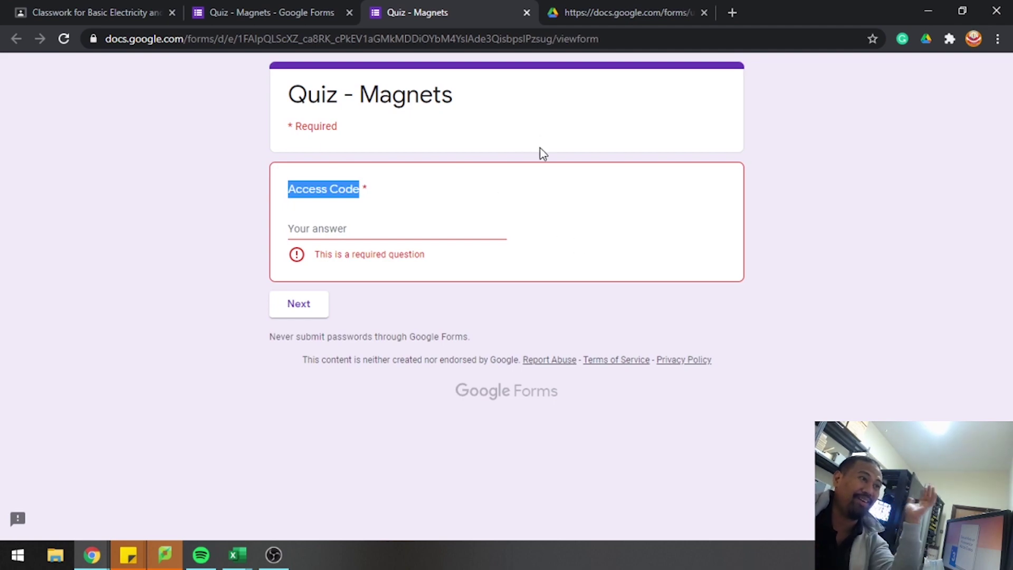
key("ctrl+Tab")
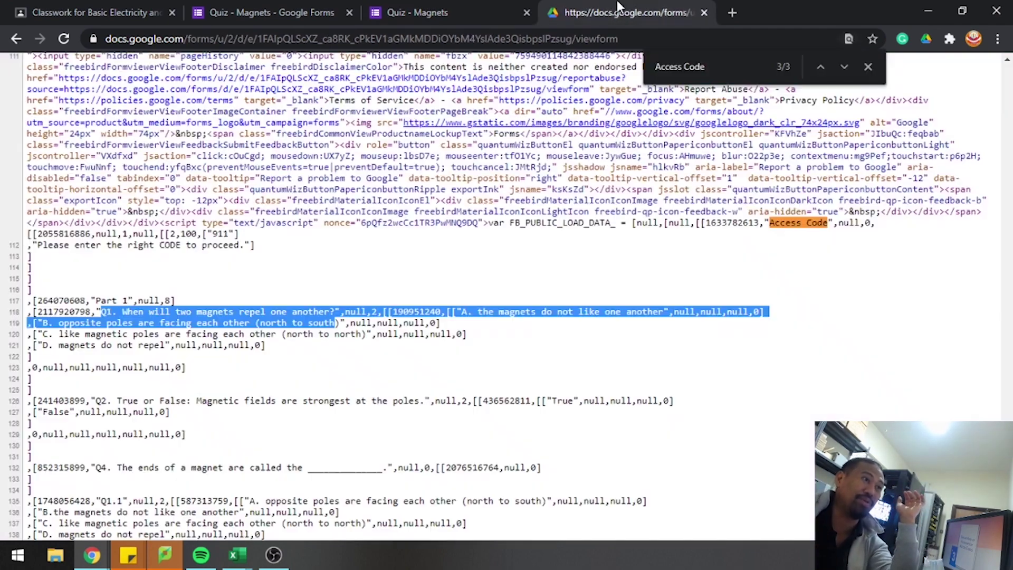
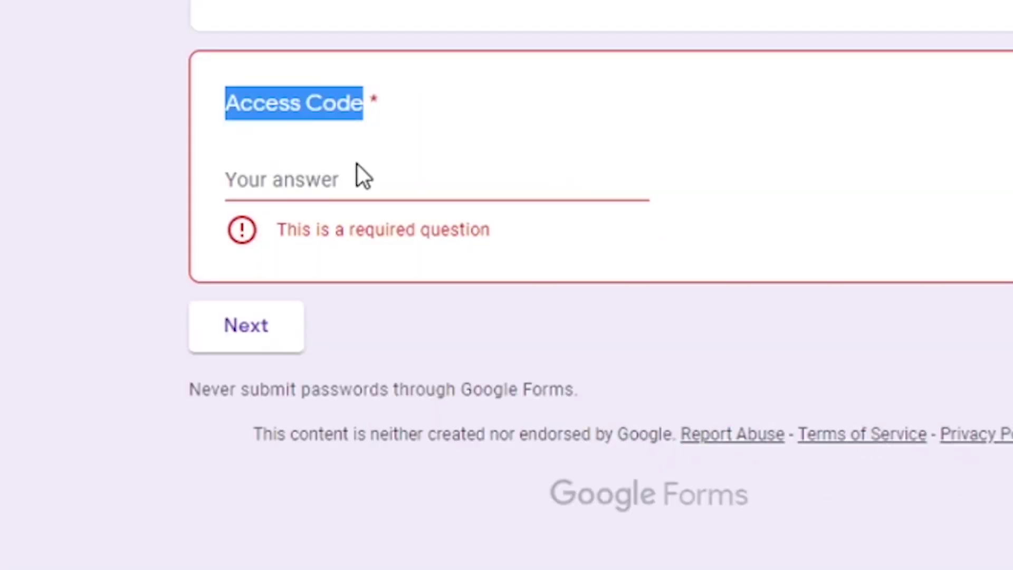
- Paste the access code into the Access Code answer of the quiz preview, continue to Part 1 and highlight question Q1
left_click(365, 185)
right_click(363, 186)
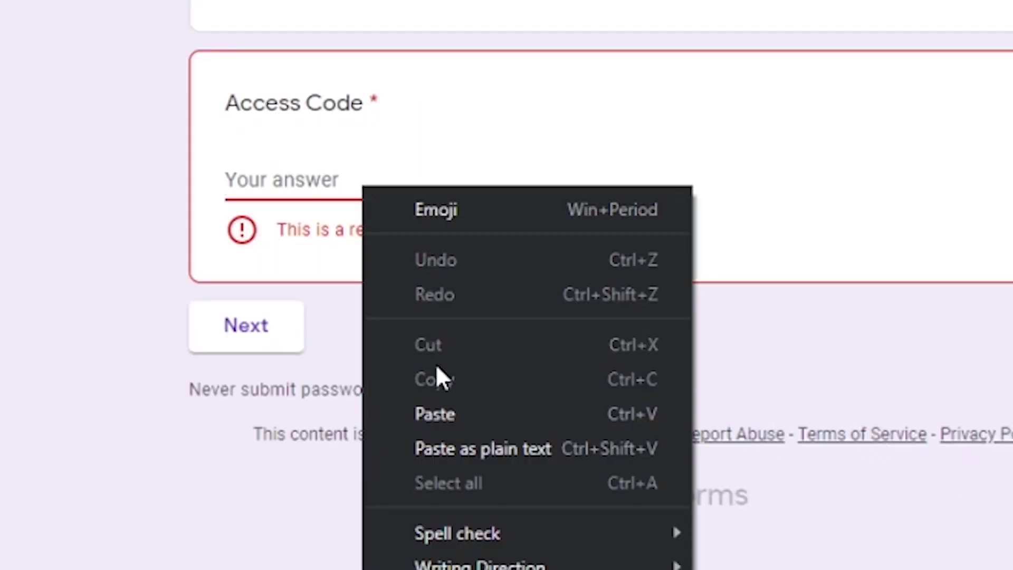
left_click(448, 409)
left_click(239, 309)
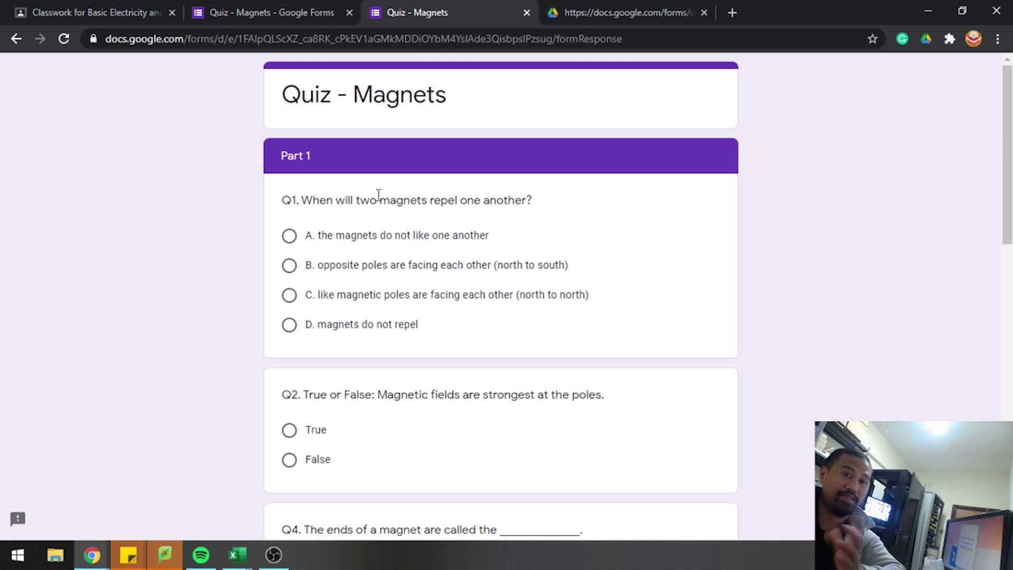
left_click_drag(284, 200, 539, 212)
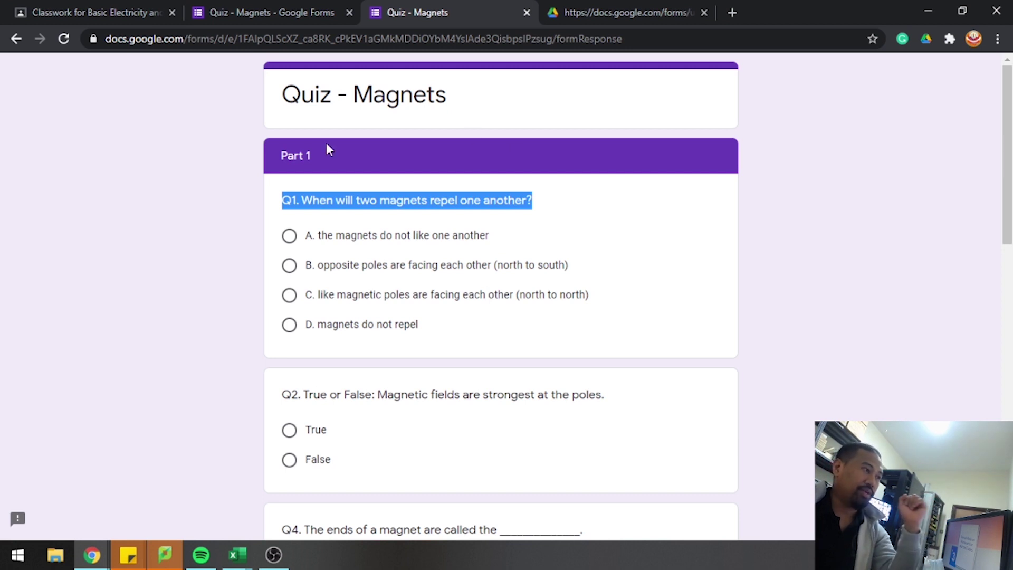
- Create a new quiz assignment titled "sample" in the Basic Electricity and Electronics classwork
left_click(255, 11)
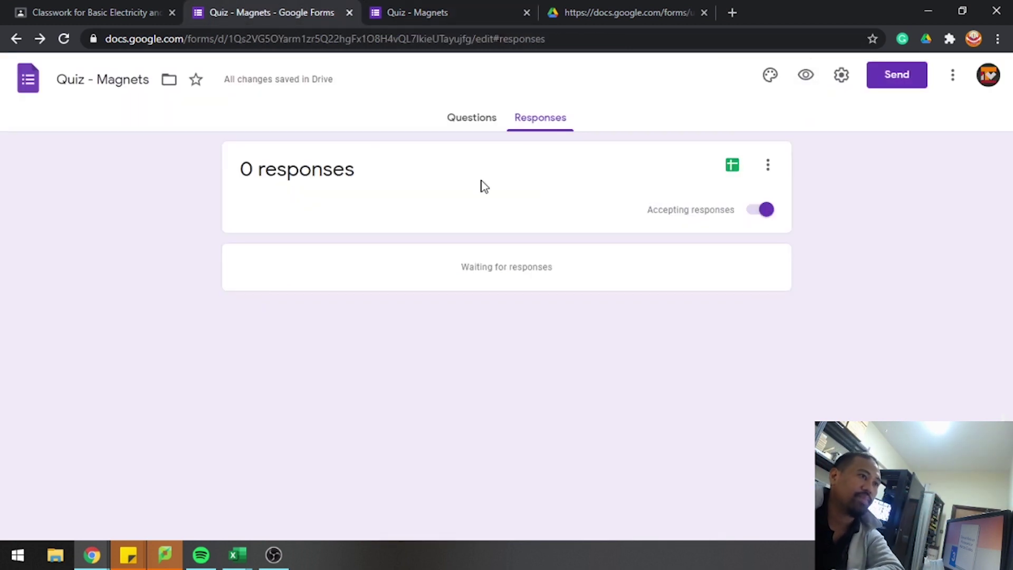
left_click(95, 11)
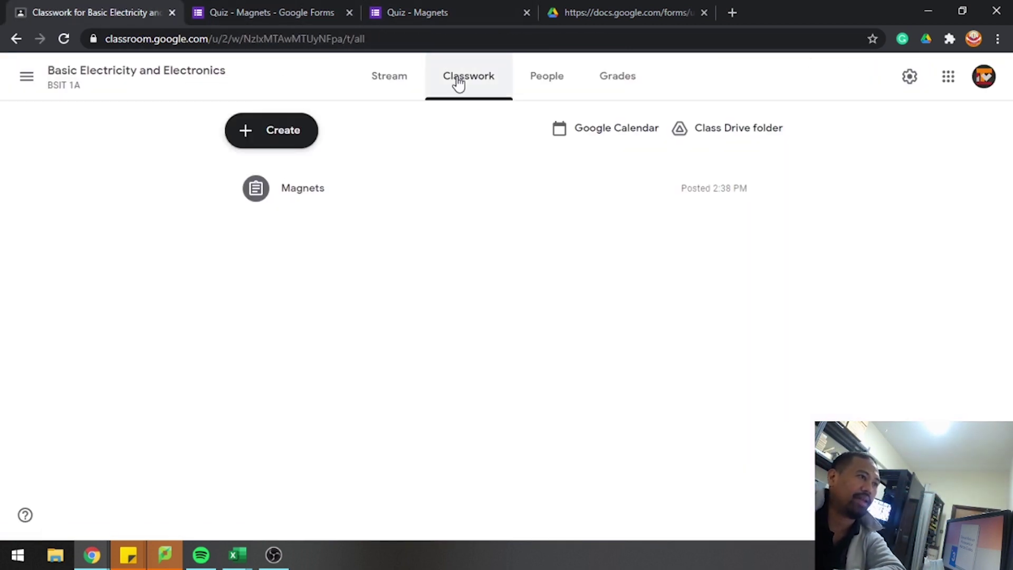
left_click(303, 132)
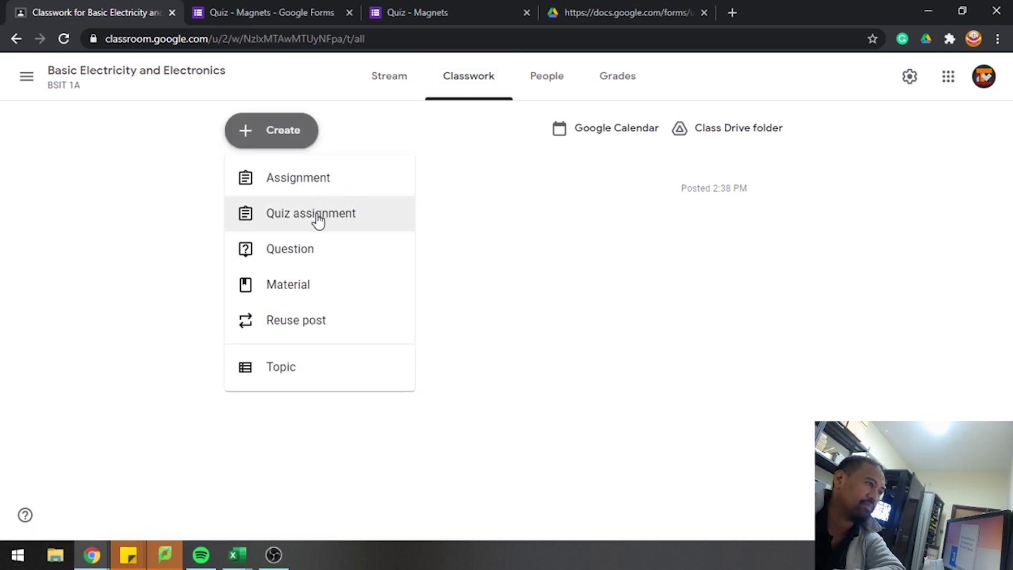
left_click(318, 219)
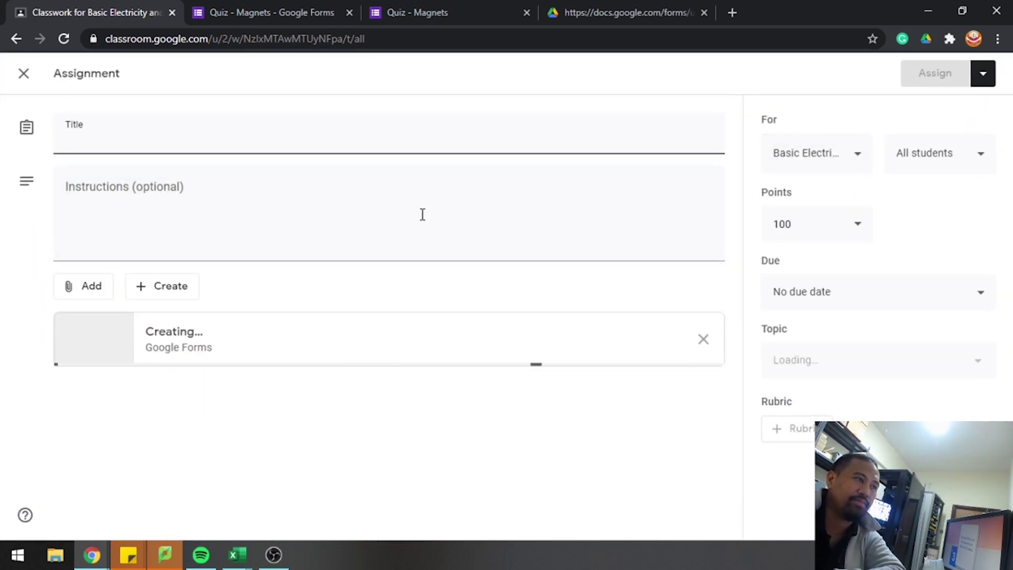
type("sa")
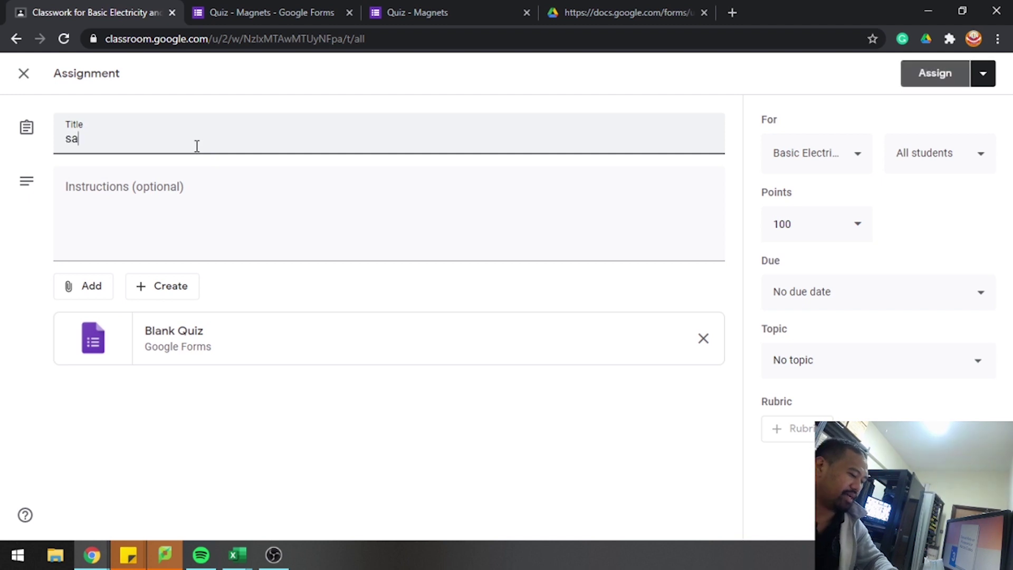
type("mple")
- Attach the Quiz - Magnets form from Google Drive to the assignment and remove the Blank Quiz attachment
left_click(104, 288)
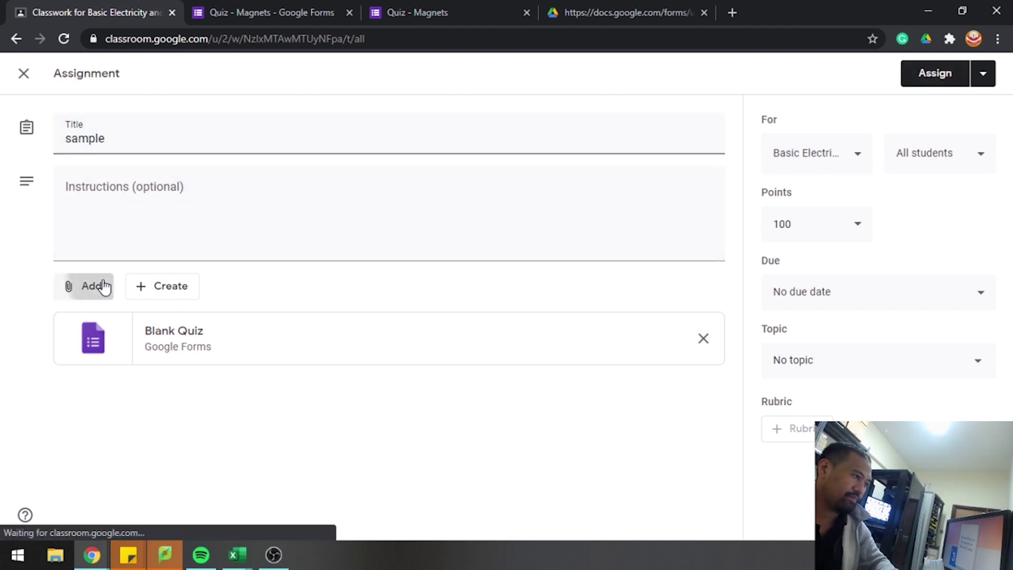
left_click(150, 319)
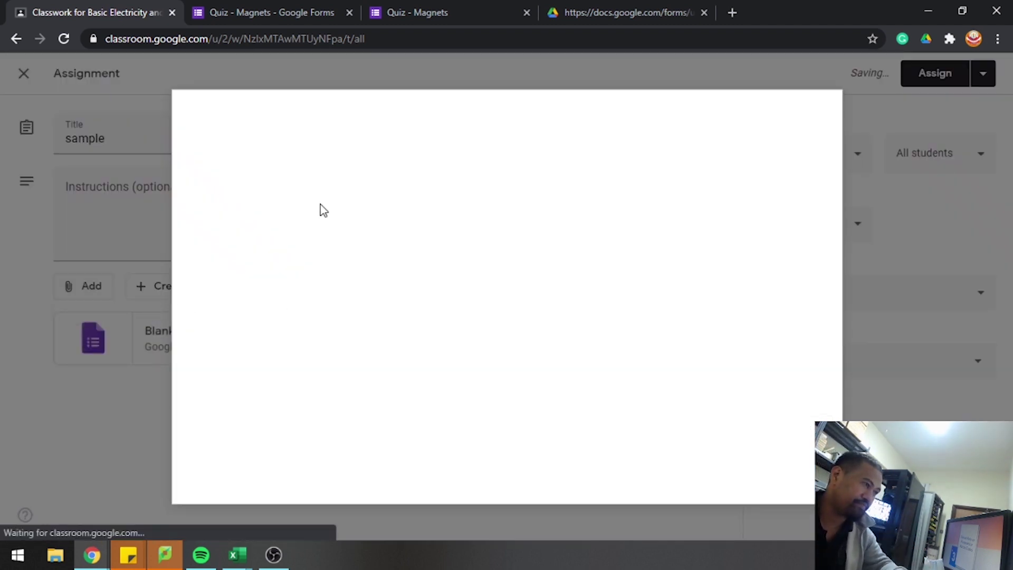
left_click(389, 318)
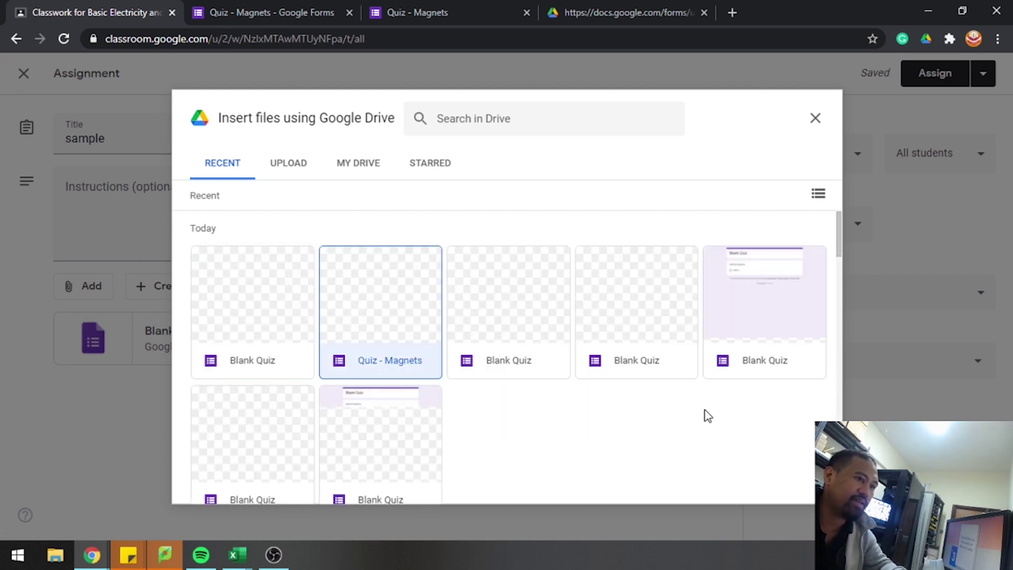
left_click(803, 485)
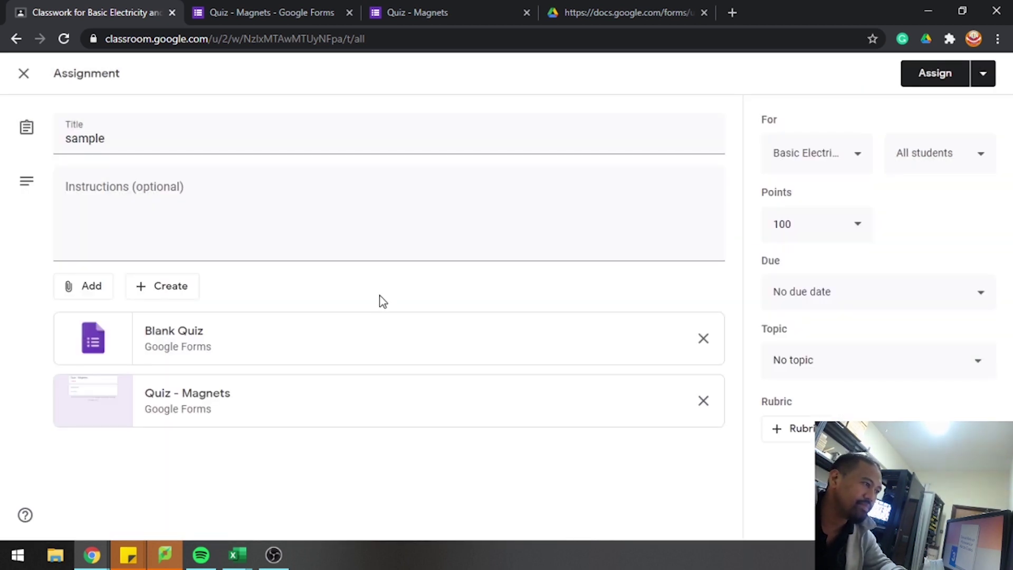
left_click(703, 338)
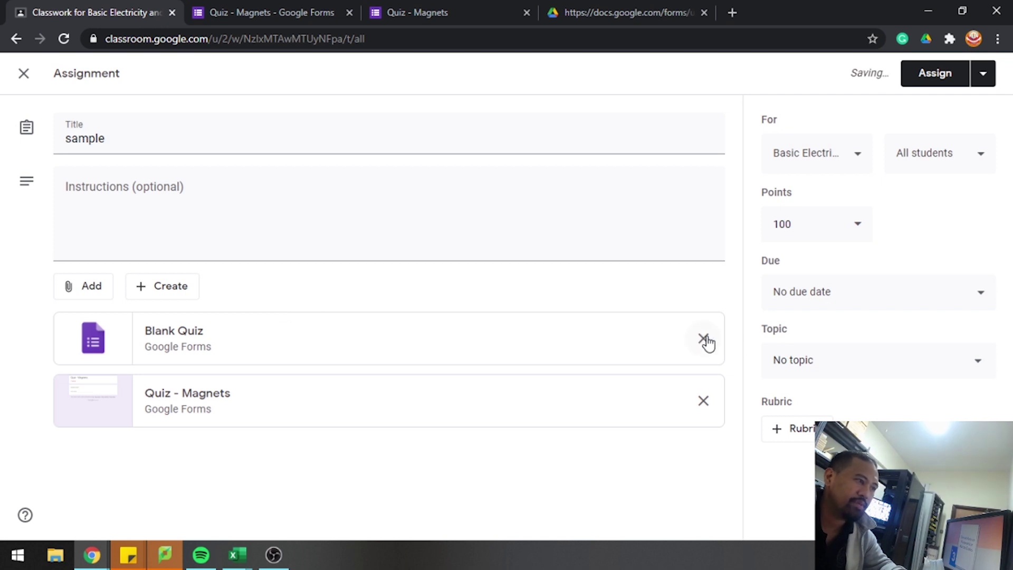
- Schedule the sample assignment for Feb 12, 2021 at 8:00 AM
left_click(985, 75)
left_click(954, 99)
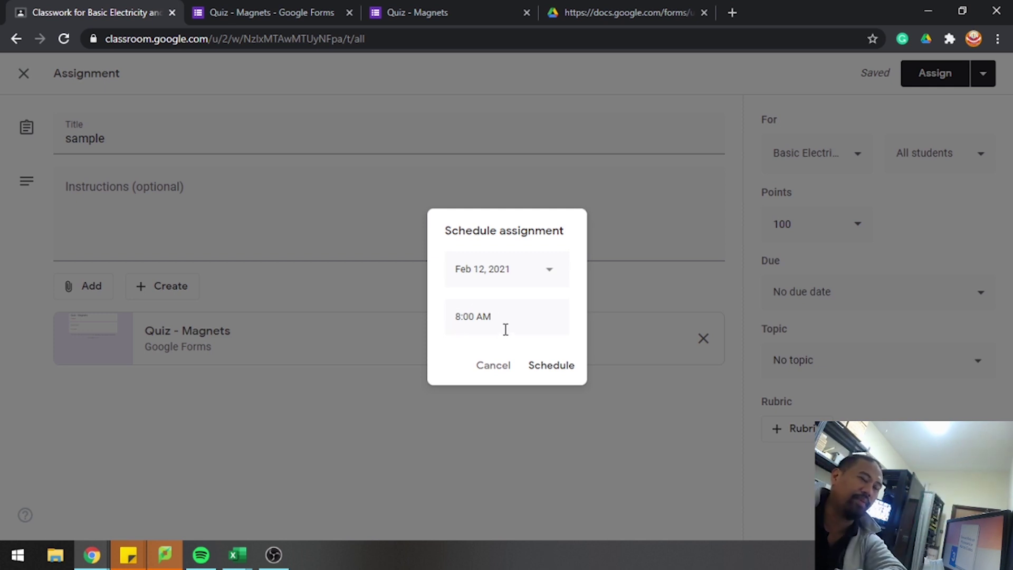
left_click(554, 366)
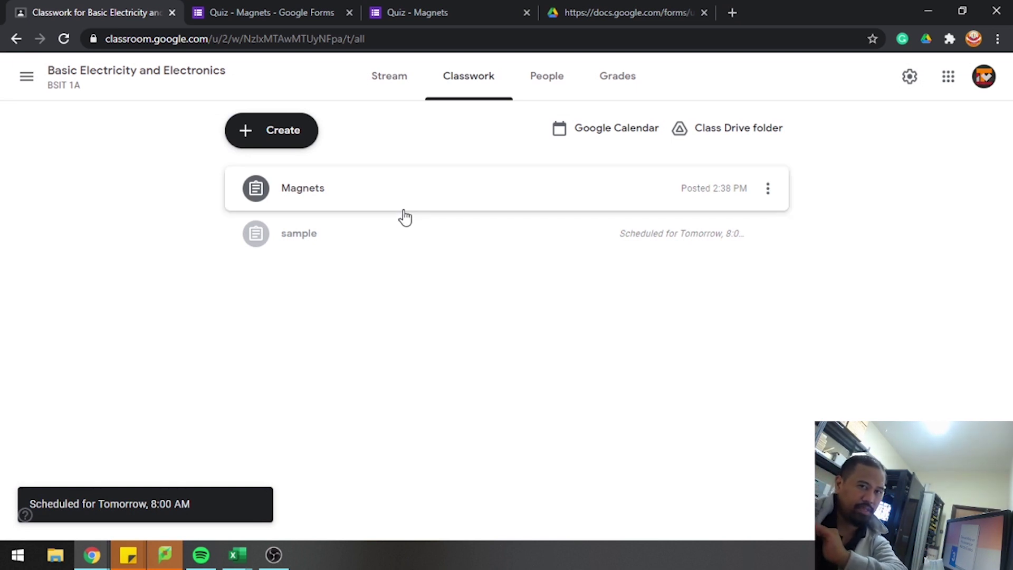
- Examine the Q1 and Q2 question texts and the Q1 answer choices in the quiz's page source
left_click(618, 12)
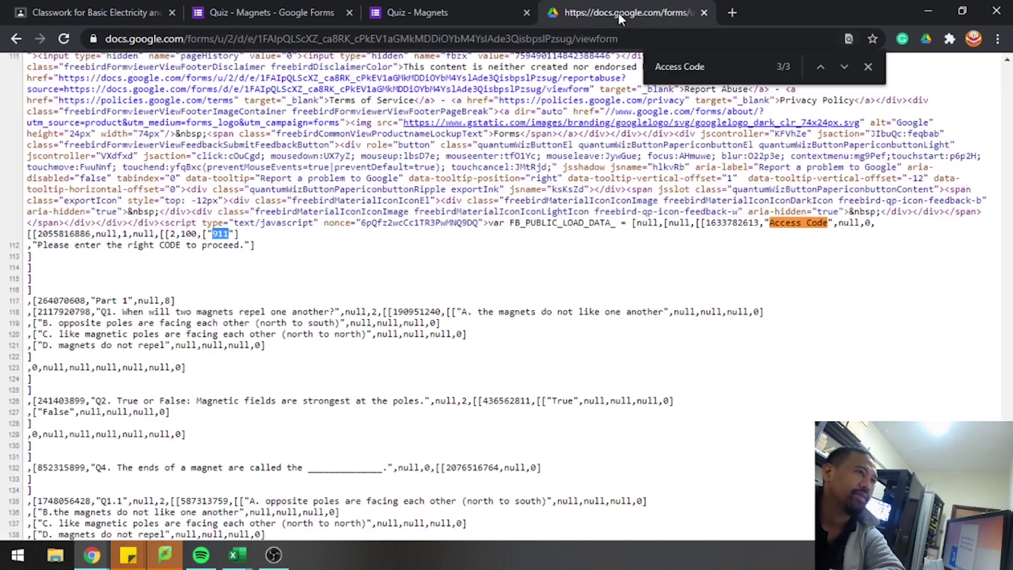
left_click(677, 282)
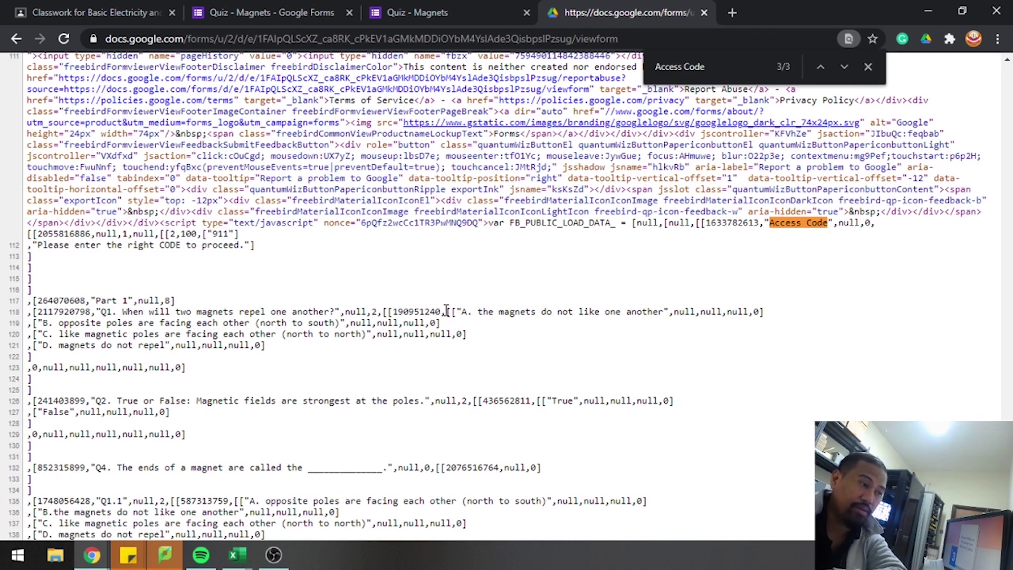
left_click_drag(448, 311, 514, 348)
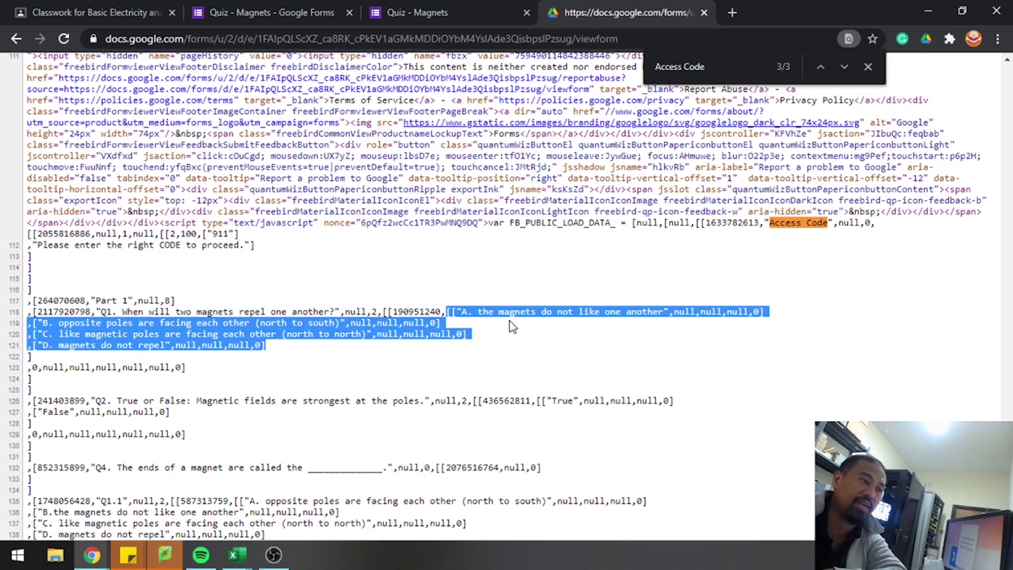
left_click(507, 324)
left_click_drag(447, 311, 474, 358)
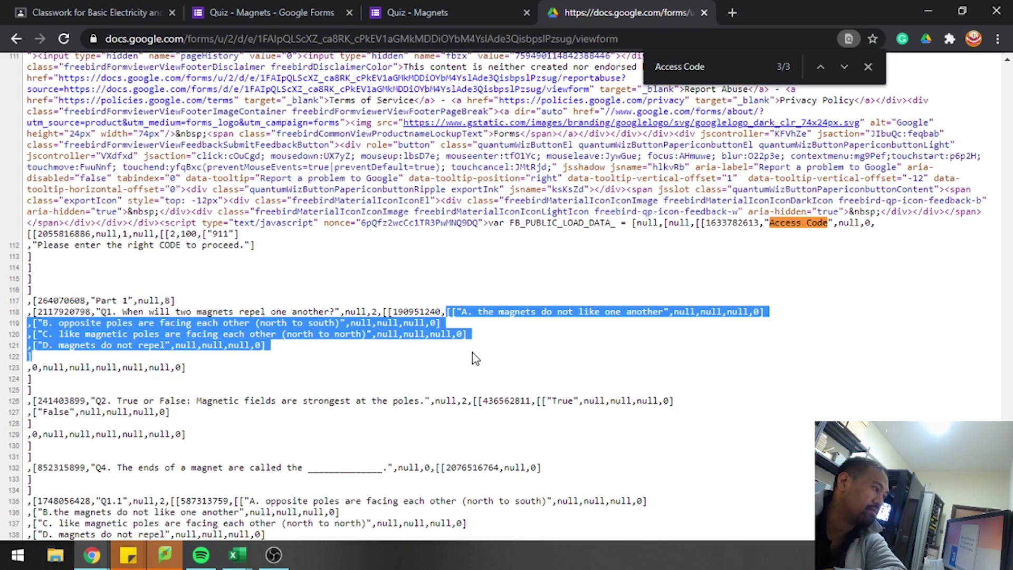
left_click(460, 310)
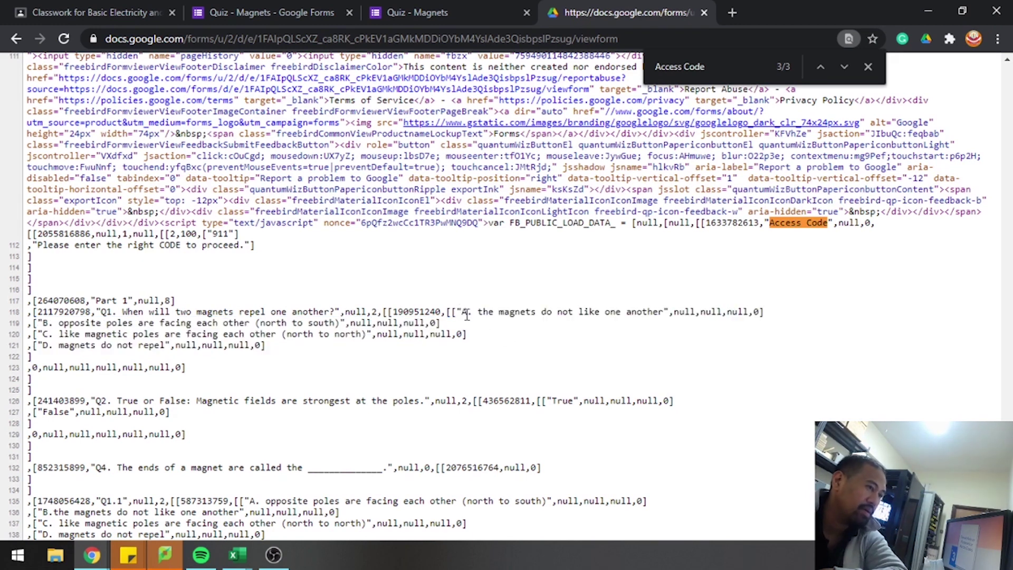
left_click_drag(446, 311, 771, 312)
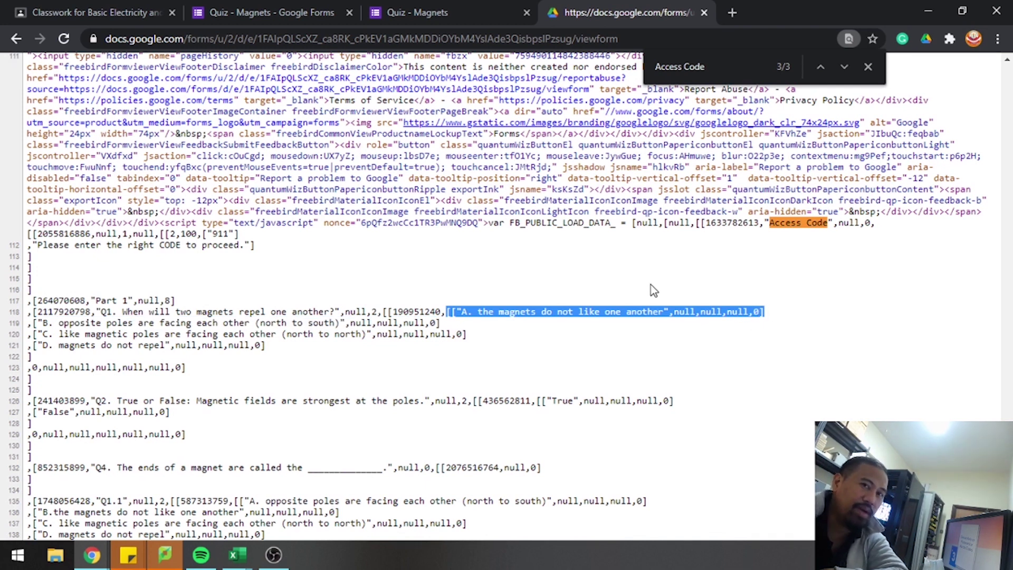
left_click(552, 328)
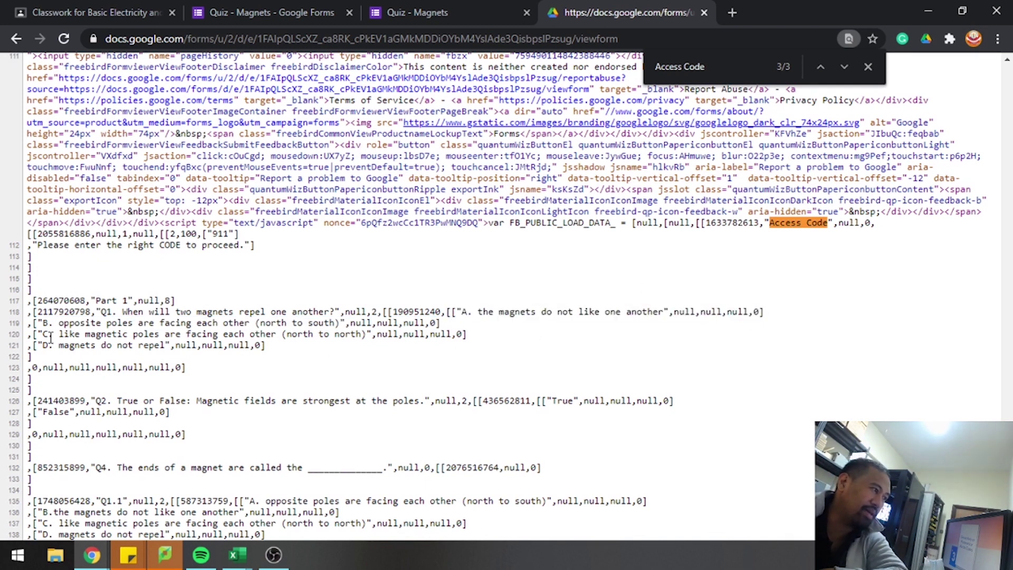
left_click_drag(38, 334, 748, 313)
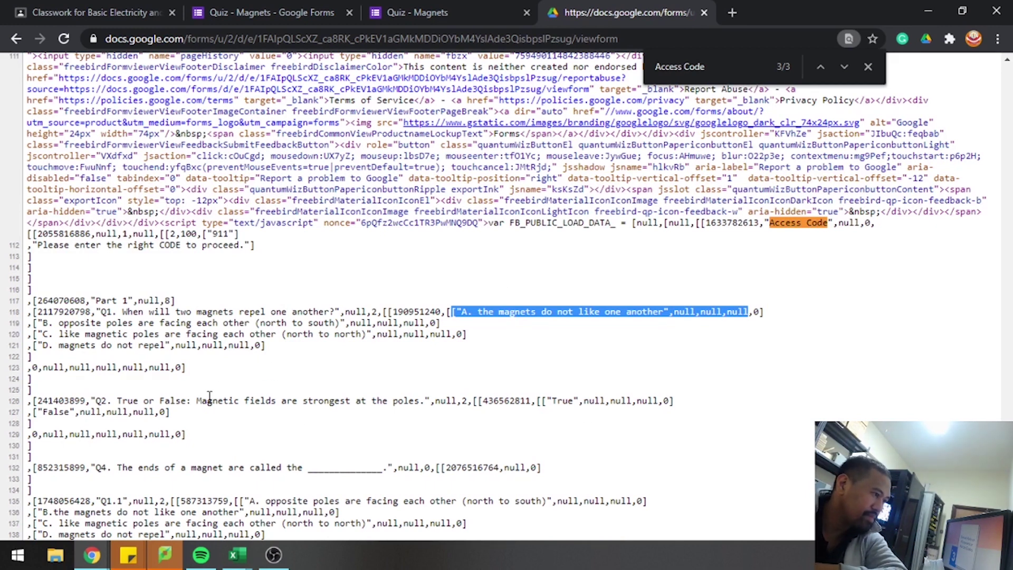
left_click_drag(198, 400, 421, 406)
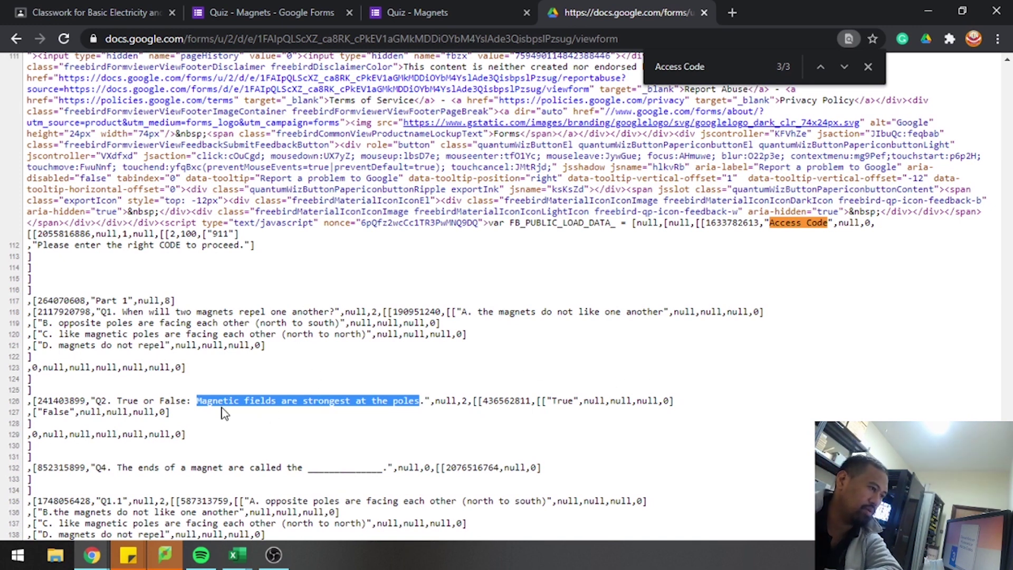
left_click(238, 415)
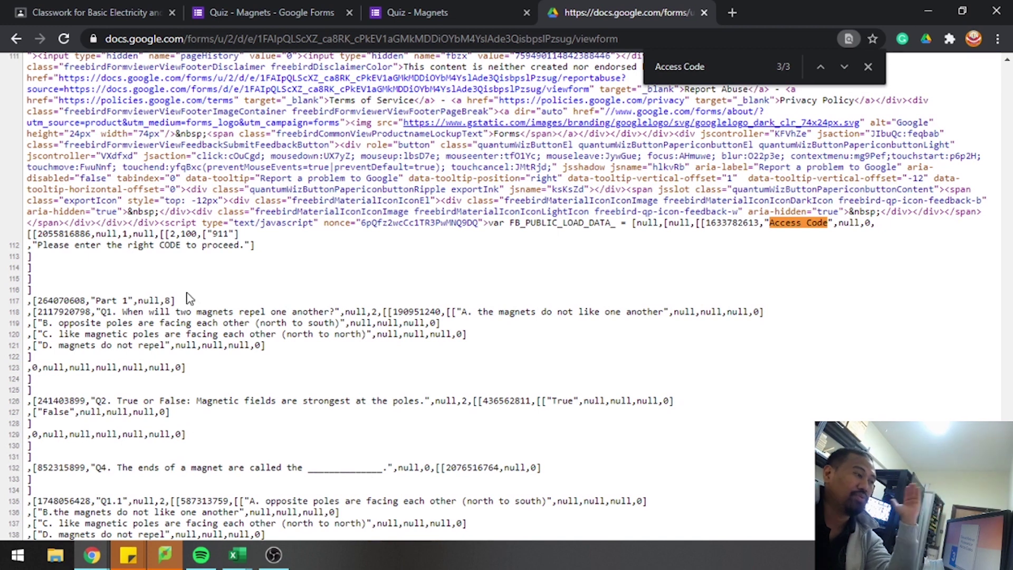
left_click_drag(122, 313, 336, 312)
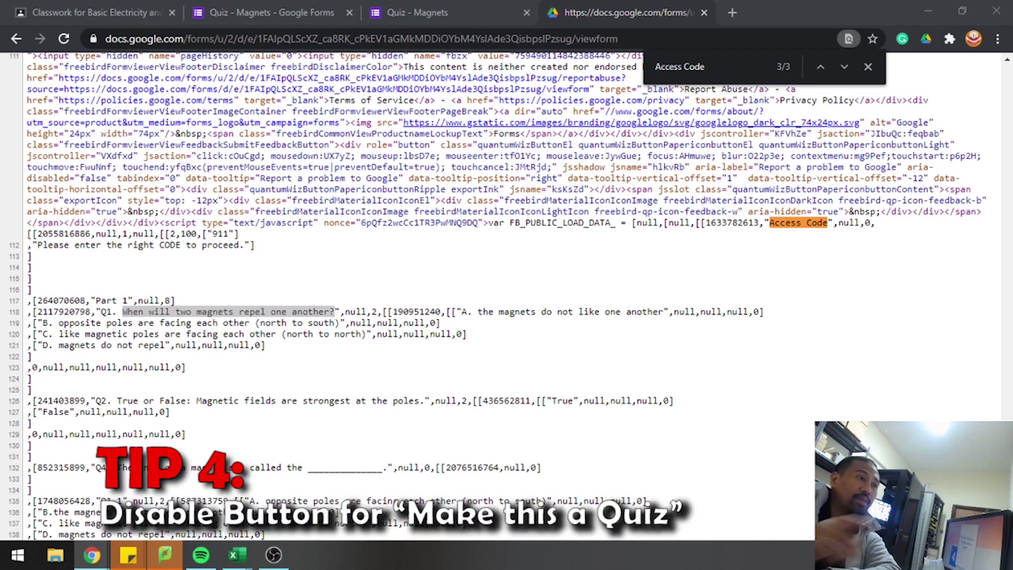
- Close the quiz preview, discarding its unsaved changes, and close the page source to return to the Quiz - Magnets form editor
middle_click(453, 4)
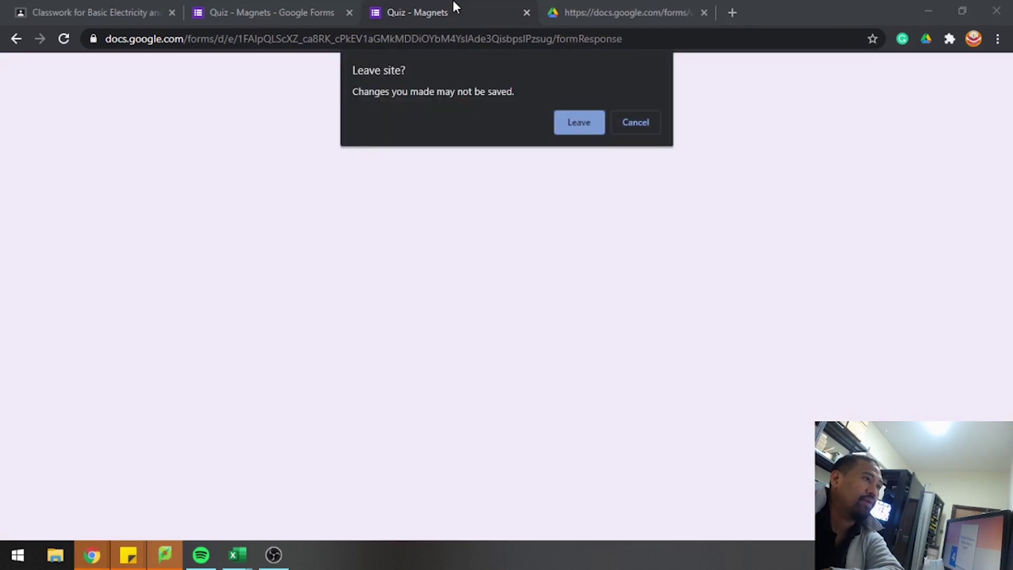
left_click(577, 123)
middle_click(485, 6)
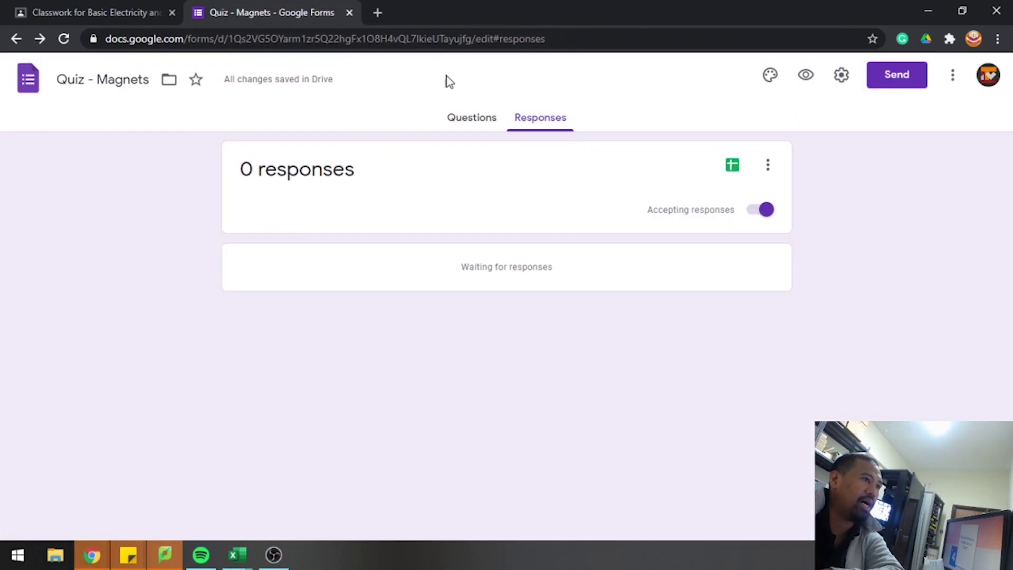
left_click(457, 117)
left_click(545, 125)
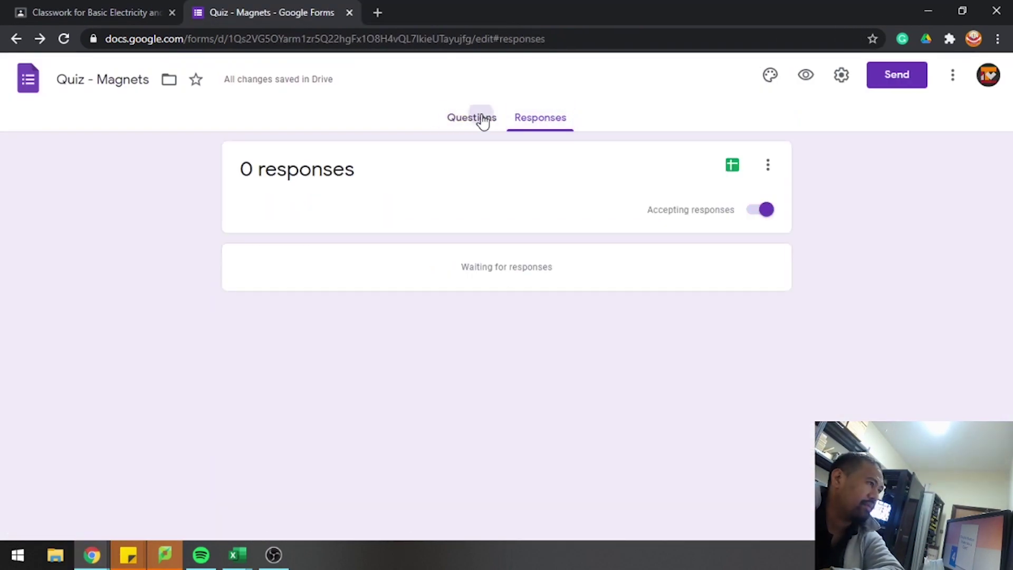
- Turn on the Make this a quiz option in the form's settings and save it
left_click(481, 119)
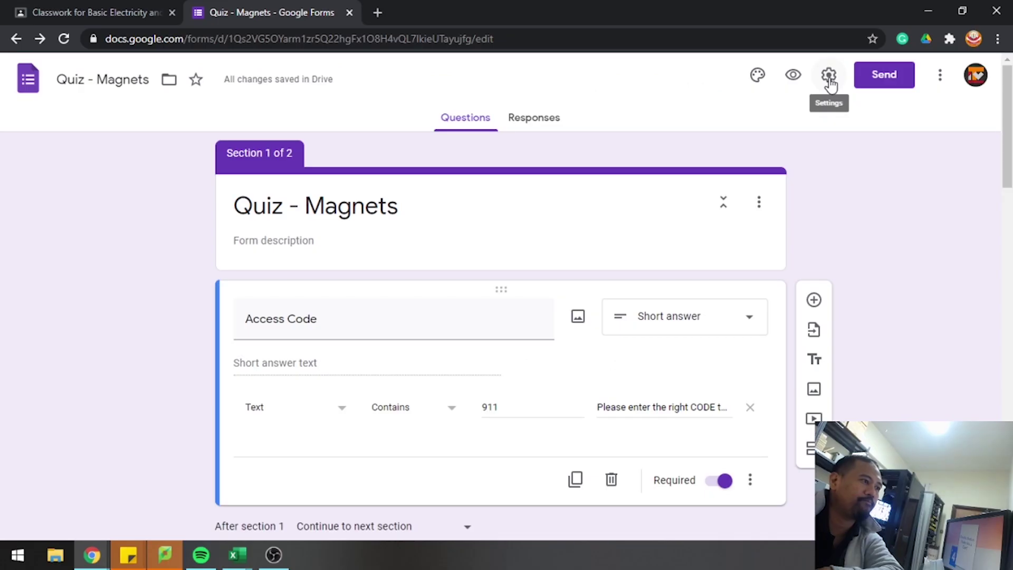
left_click(777, 103)
left_click(640, 154)
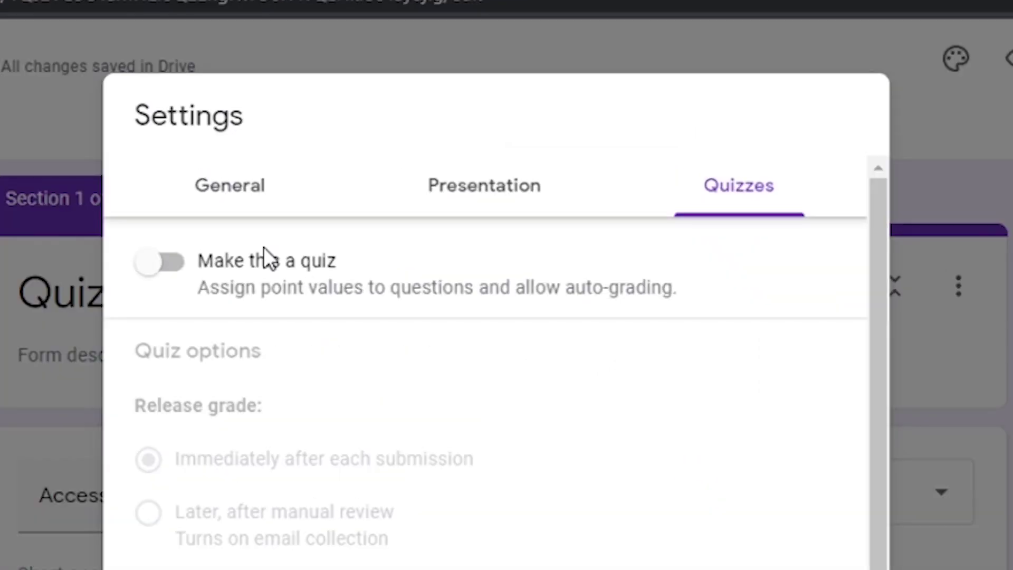
left_click(174, 268)
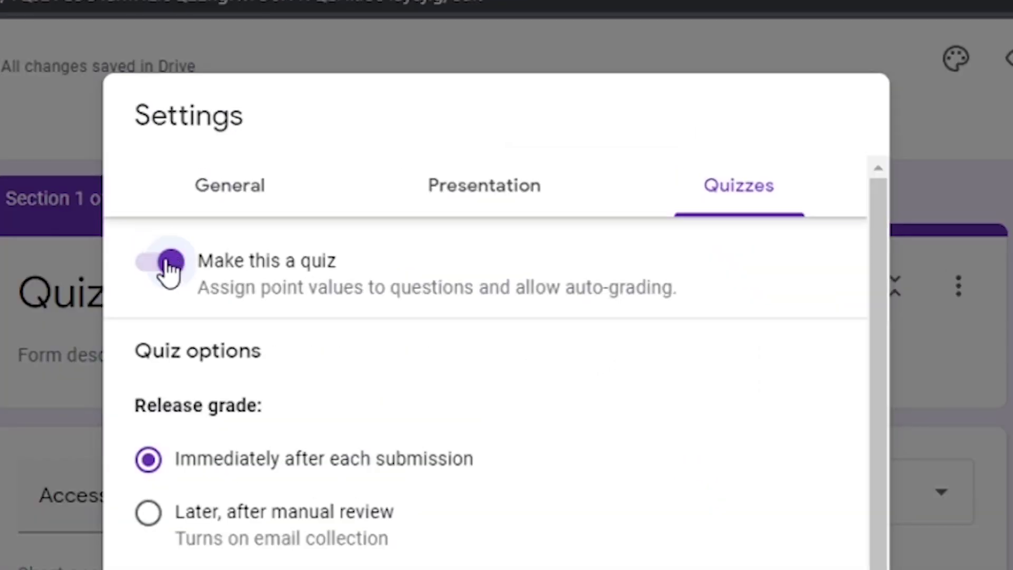
left_click(150, 264)
left_click(179, 267)
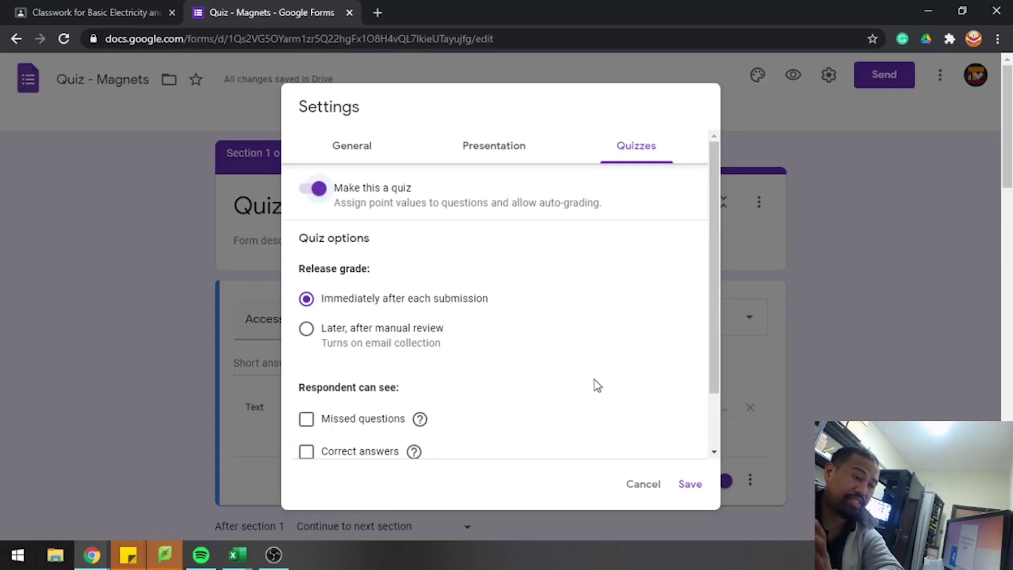
left_click(685, 482)
- Set the answer key of Q1 to option C, like magnetic poles are facing each other (north to north)
scroll(613, 369, "down", 7)
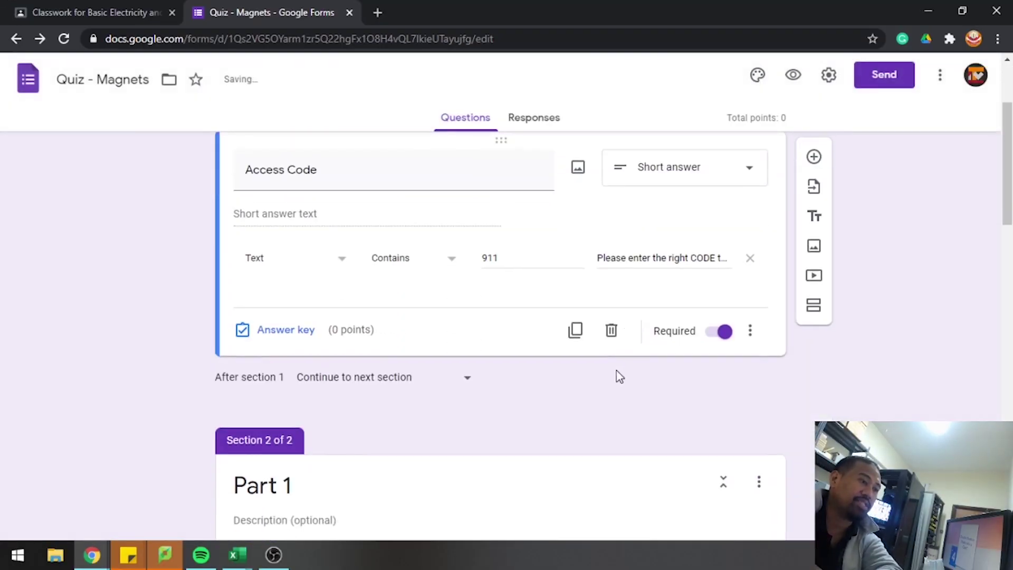
scroll(527, 394, "down", 3)
left_click(496, 375)
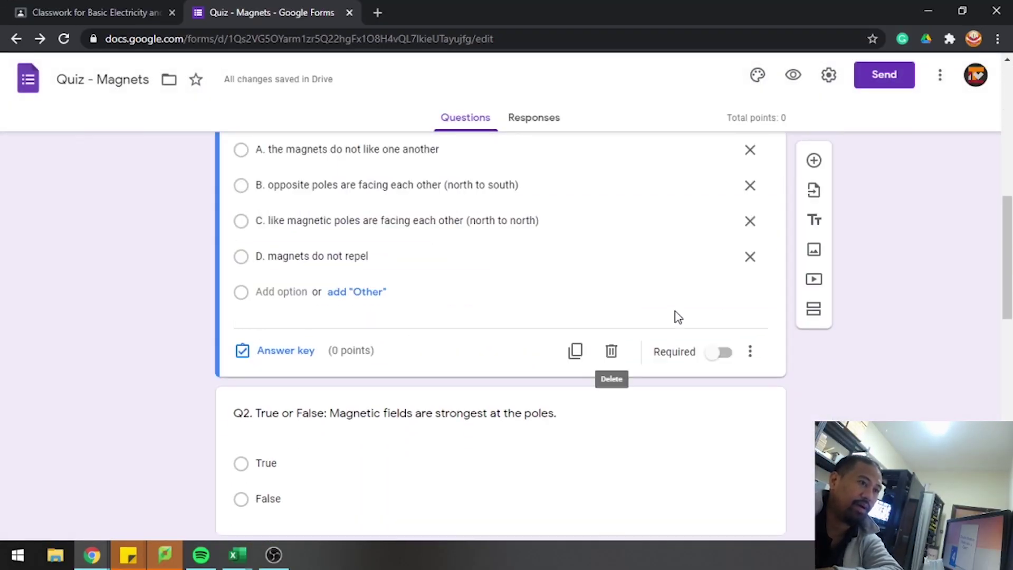
scroll(278, 436, "down", 1)
left_click(276, 425)
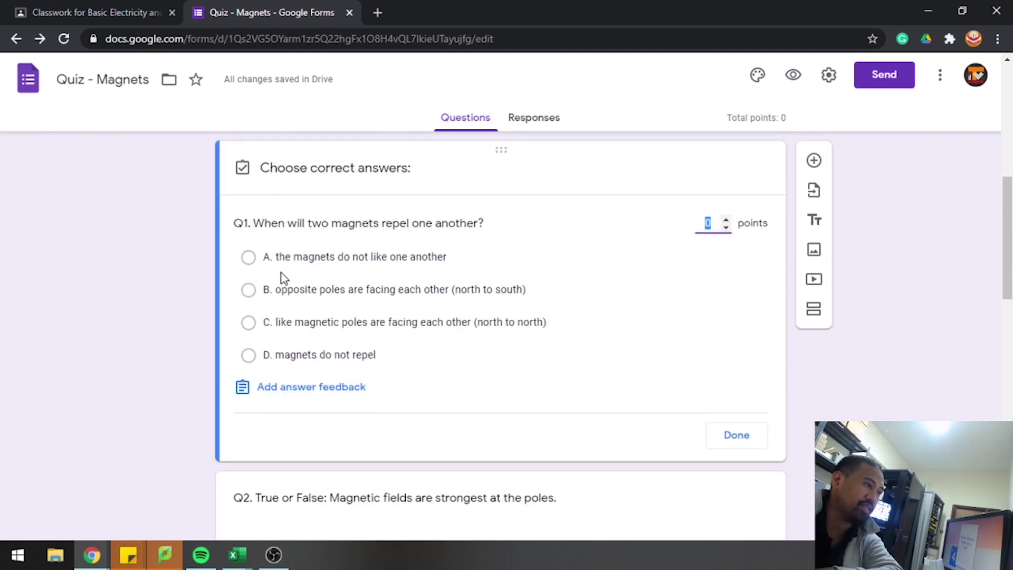
left_click(258, 261)
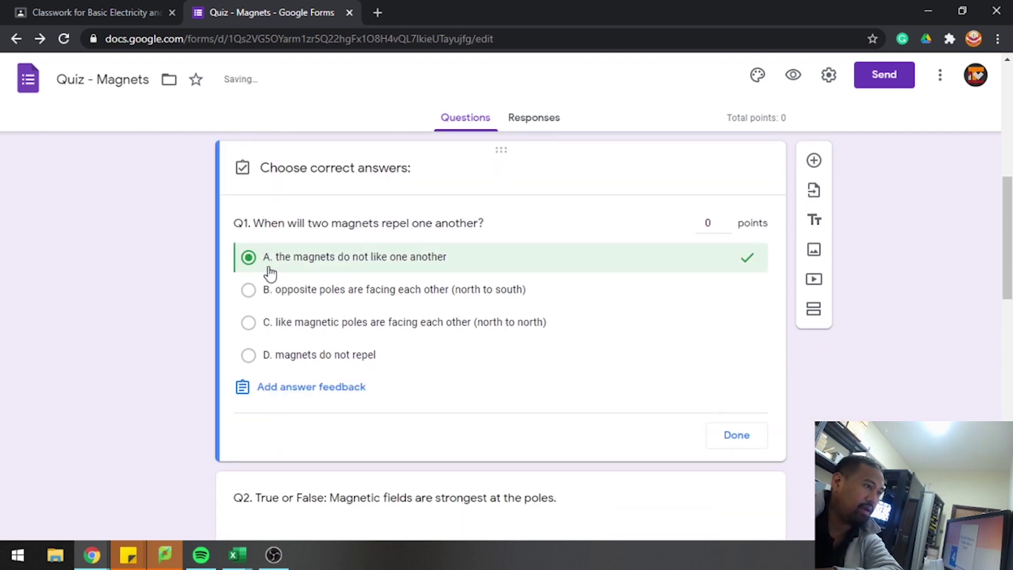
left_click(248, 321)
left_click(249, 321)
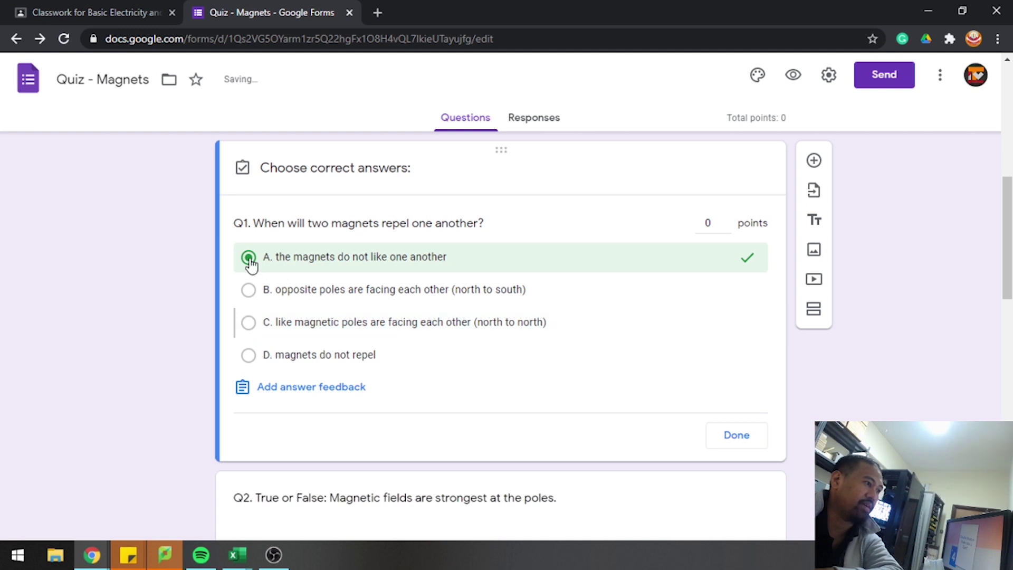
left_click(250, 254)
left_click(248, 323)
scroll(475, 348, "down", 1)
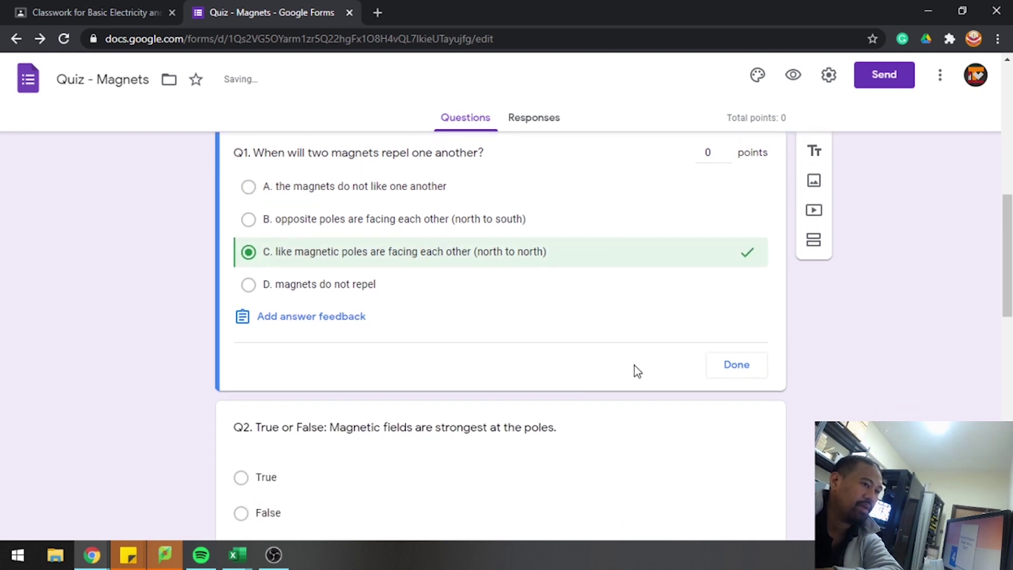
left_click(737, 361)
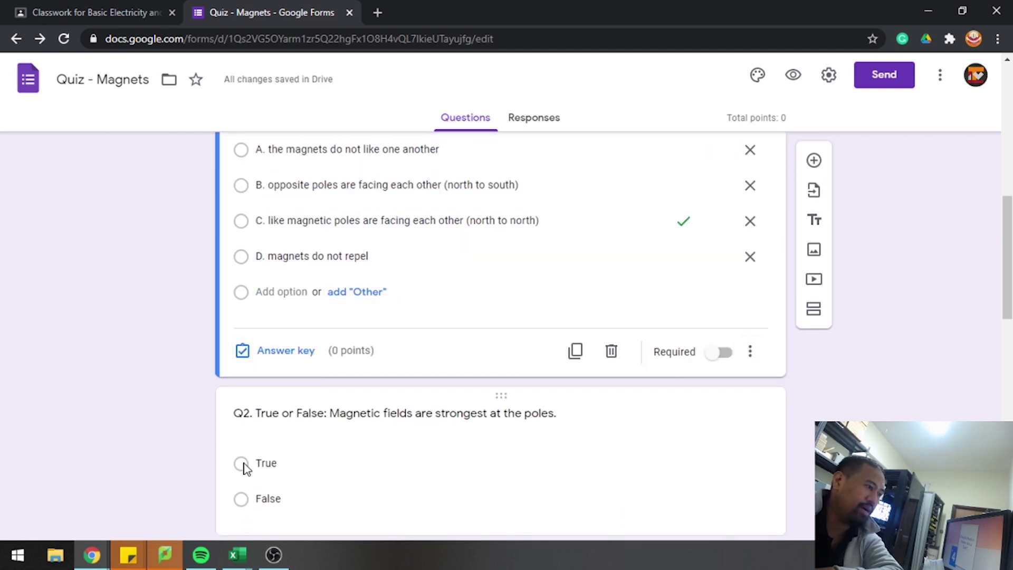
- Open Q2 about magnetic fields at the poles and check which option is marked correct
left_click(253, 473)
scroll(445, 391, "down", 3)
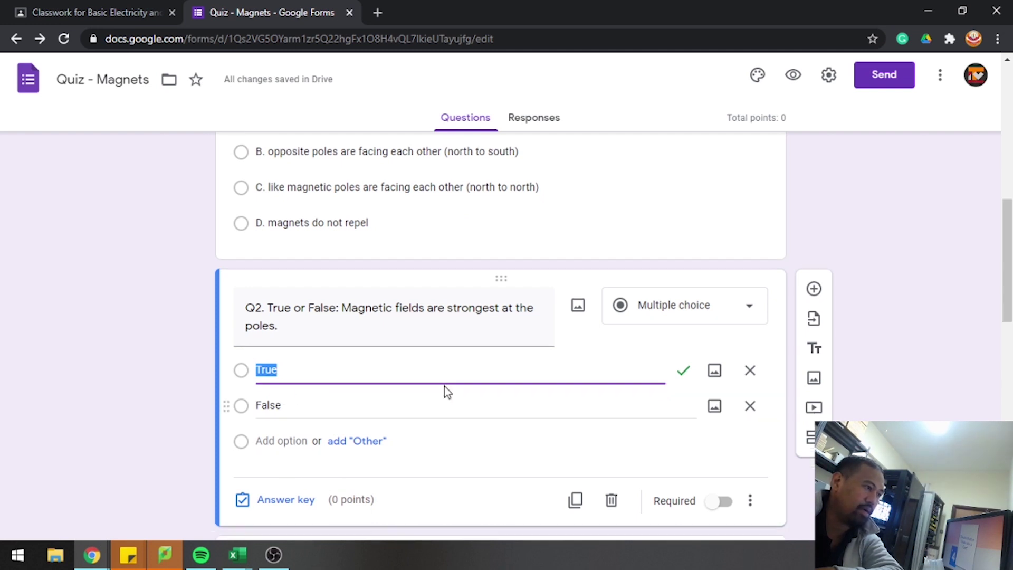
scroll(356, 410, "up", 3)
left_click(937, 298)
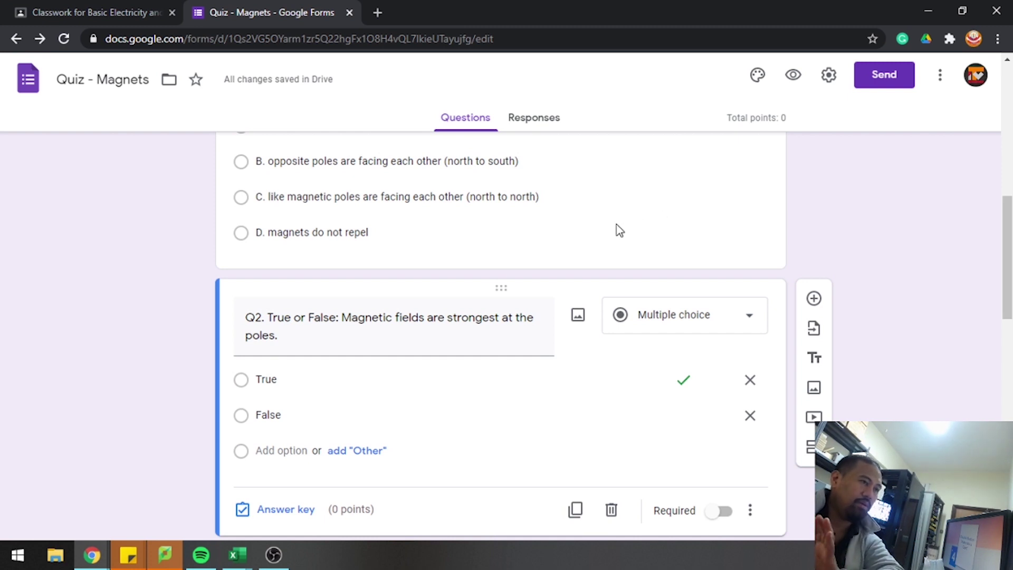
- Turn off the Make this a quiz option, save, and look for the answer key on Q1 and Q2
left_click(829, 76)
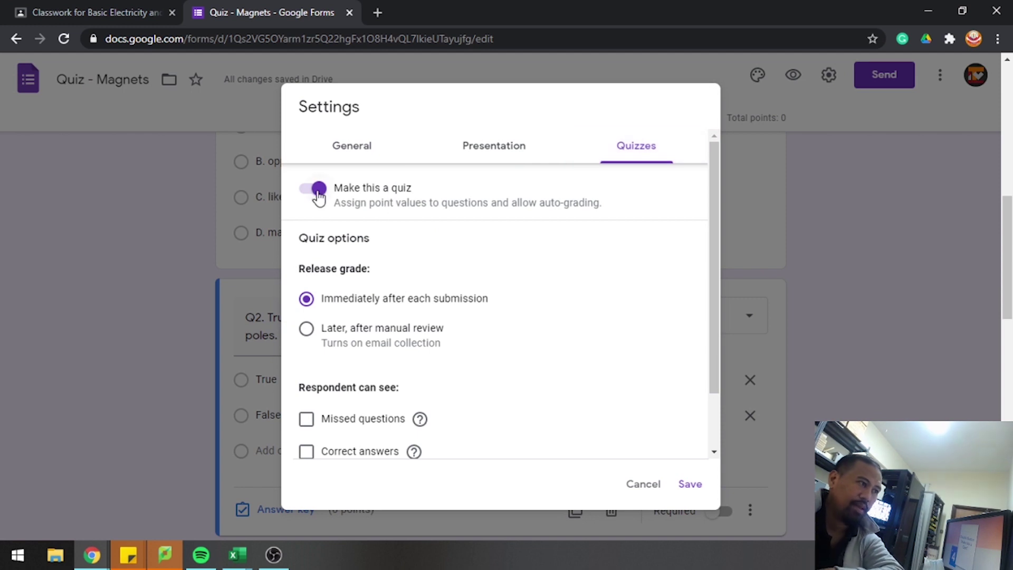
left_click(315, 191)
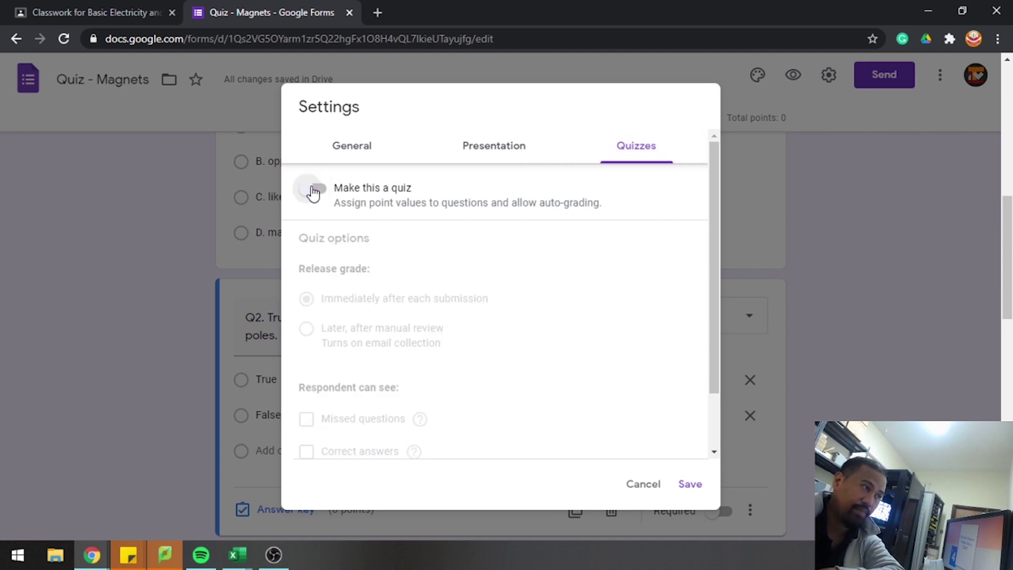
left_click(695, 483)
scroll(319, 311, "up", 5)
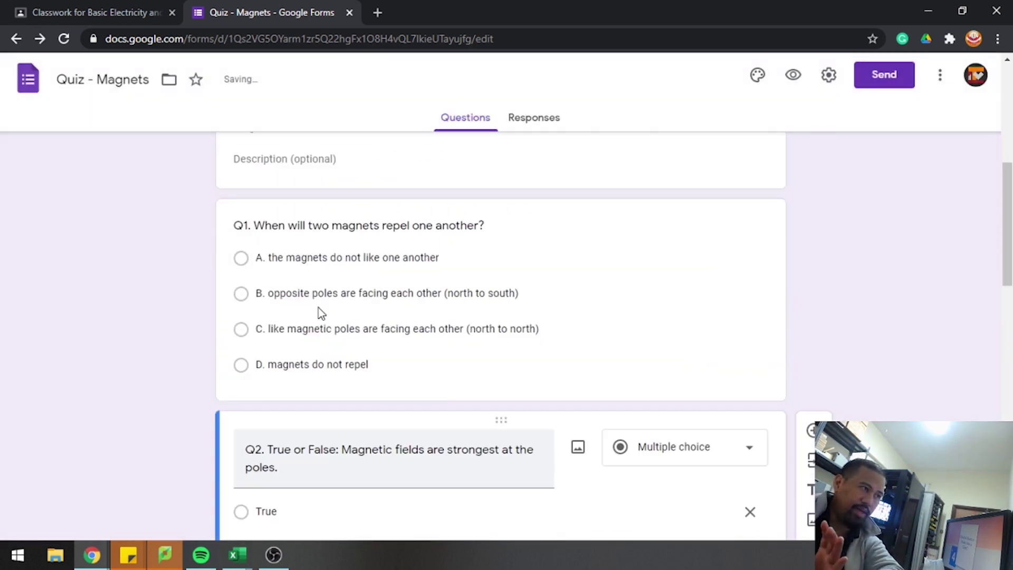
scroll(116, 309, "down", 4)
left_click(271, 307)
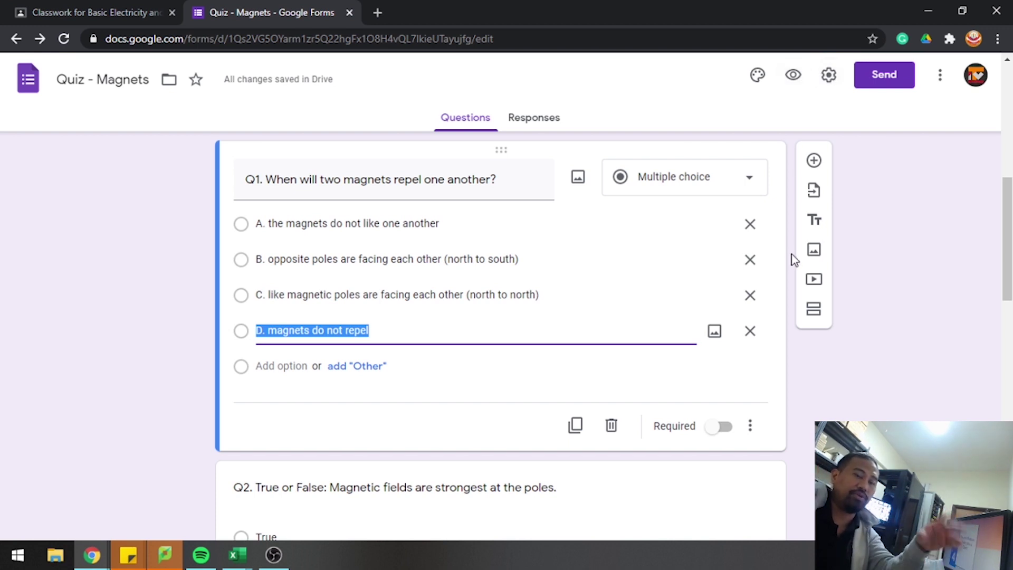
- Review the quiz options in the form's settings and close them without altering any option
left_click(828, 78)
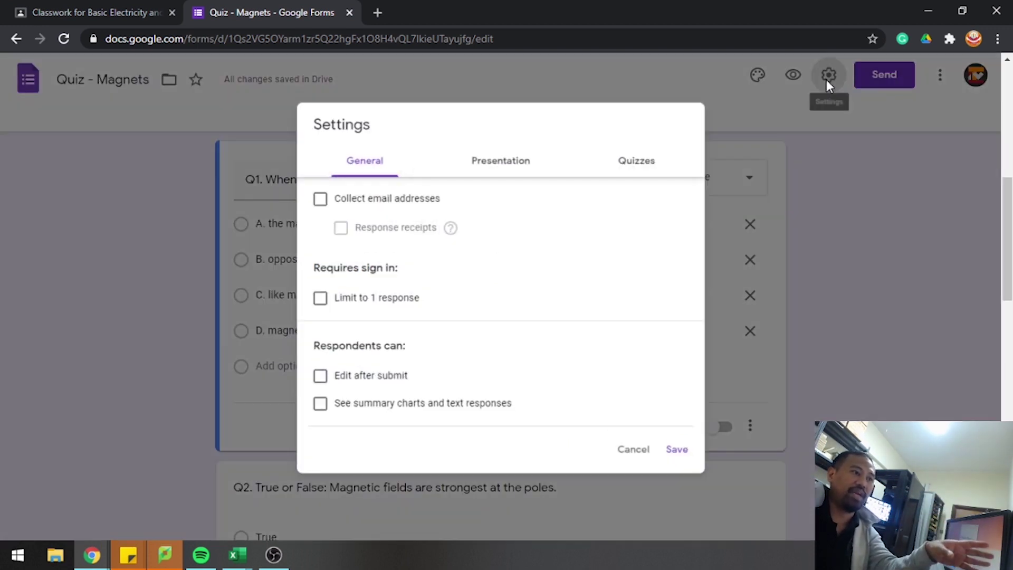
left_click(633, 160)
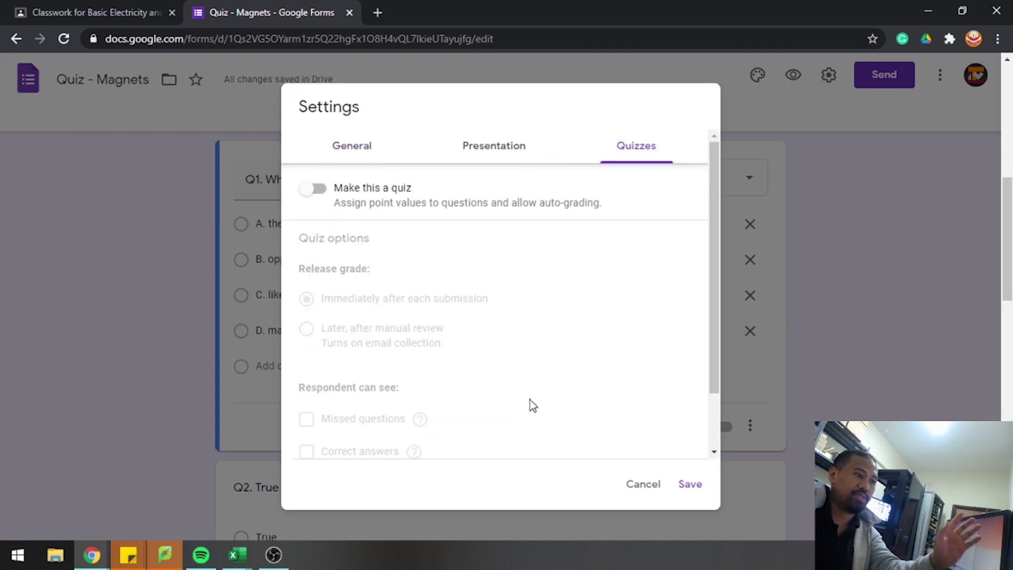
scroll(629, 419, "down", 2)
left_click(690, 483)
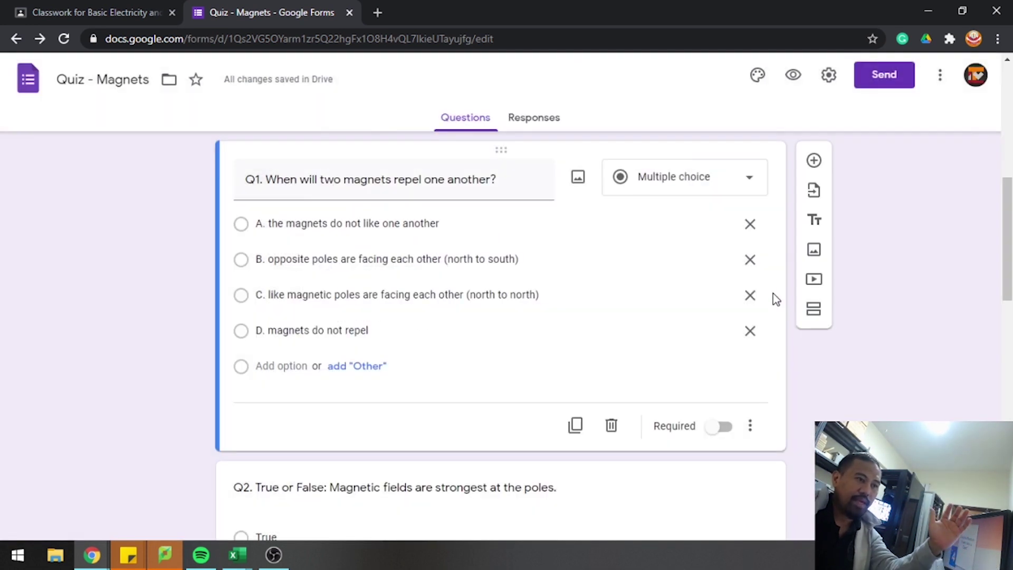
- Enable Make this a quiz again, save the settings, and return to the form's questions
left_click(544, 126)
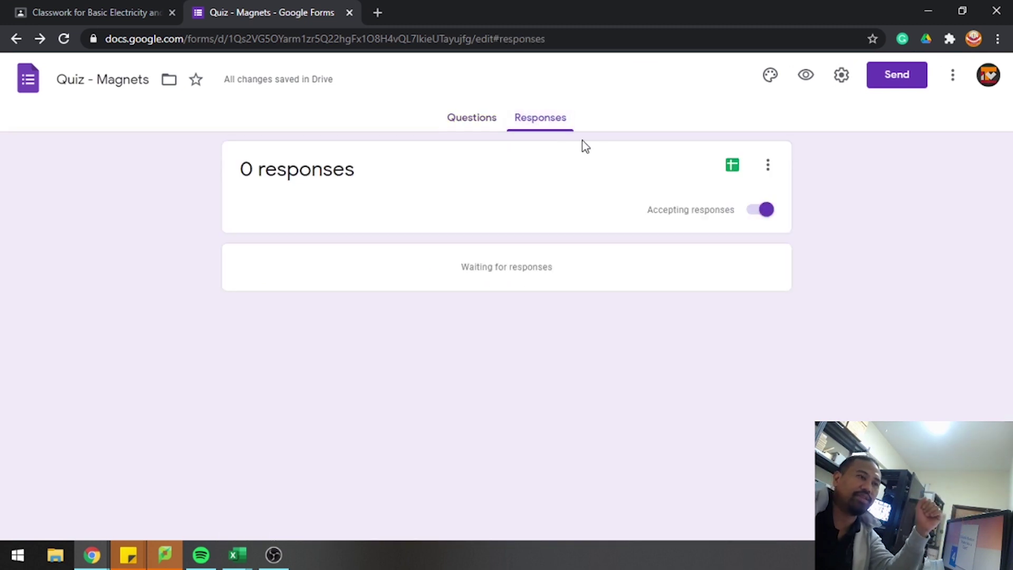
left_click(841, 74)
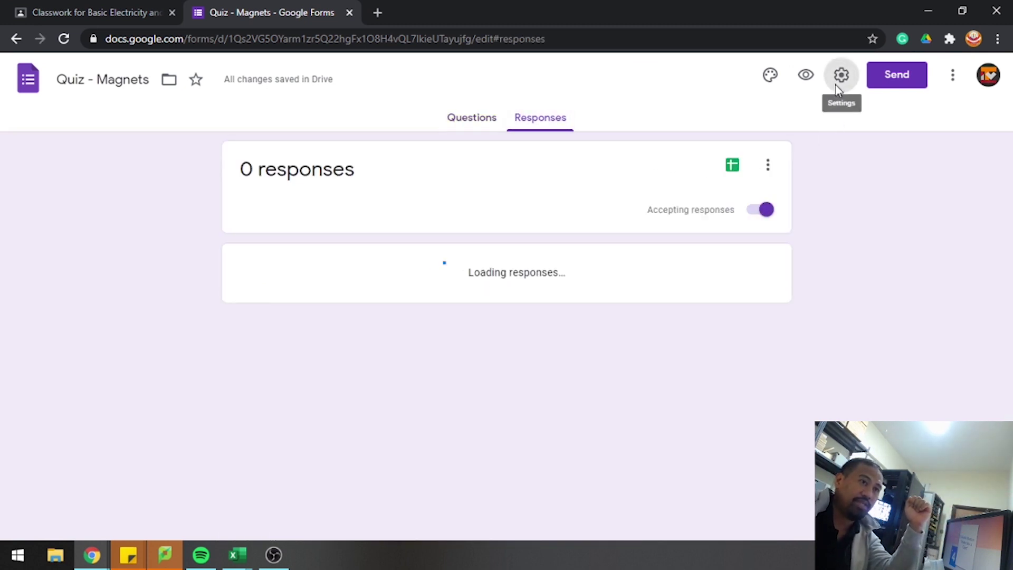
left_click(640, 158)
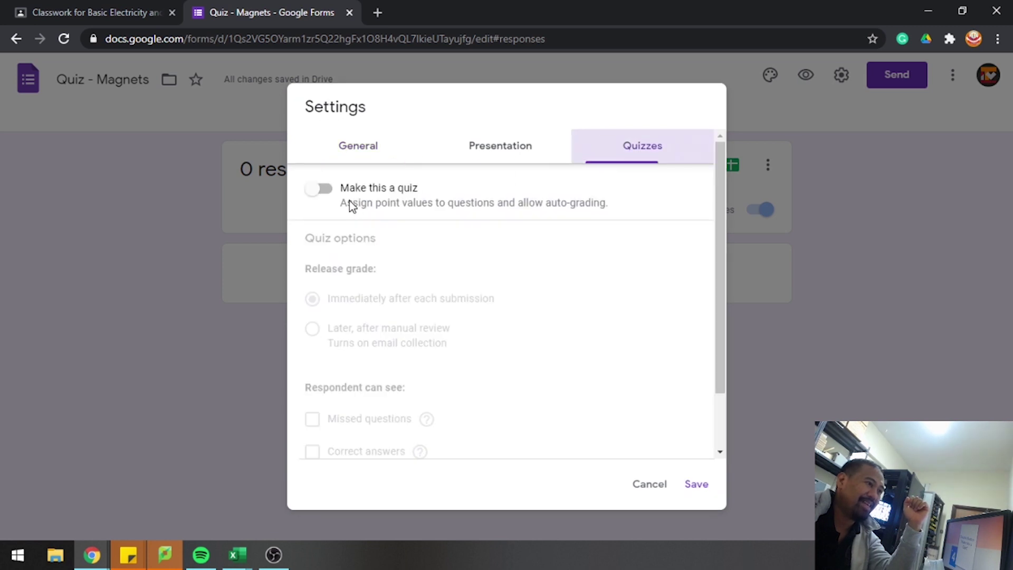
left_click(320, 191)
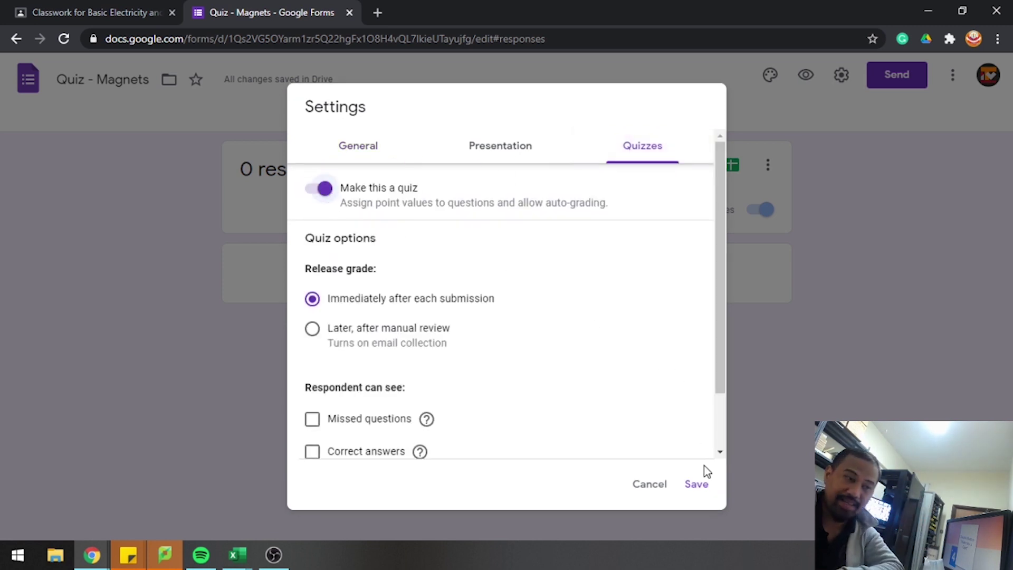
left_click(702, 484)
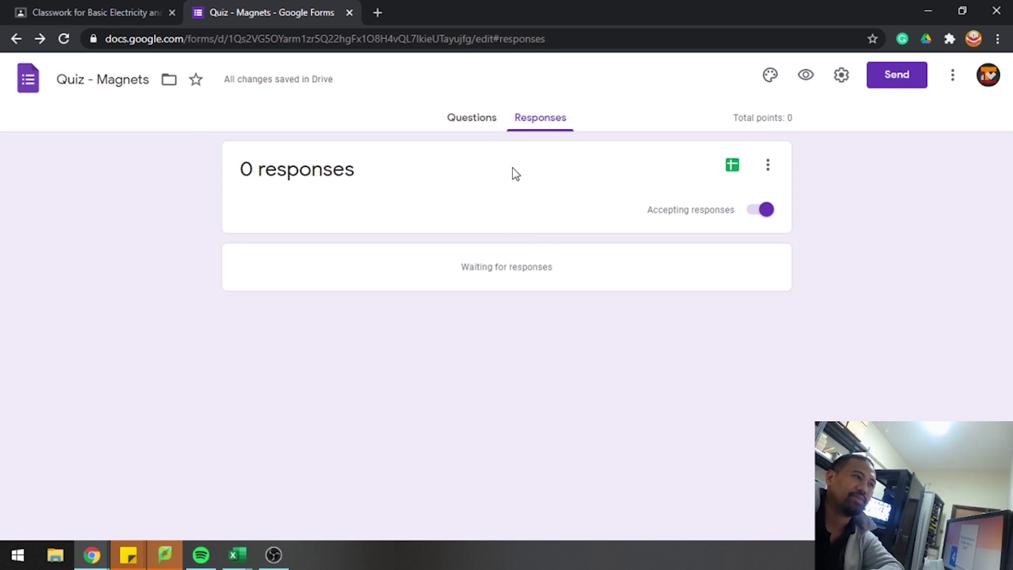
left_click(471, 118)
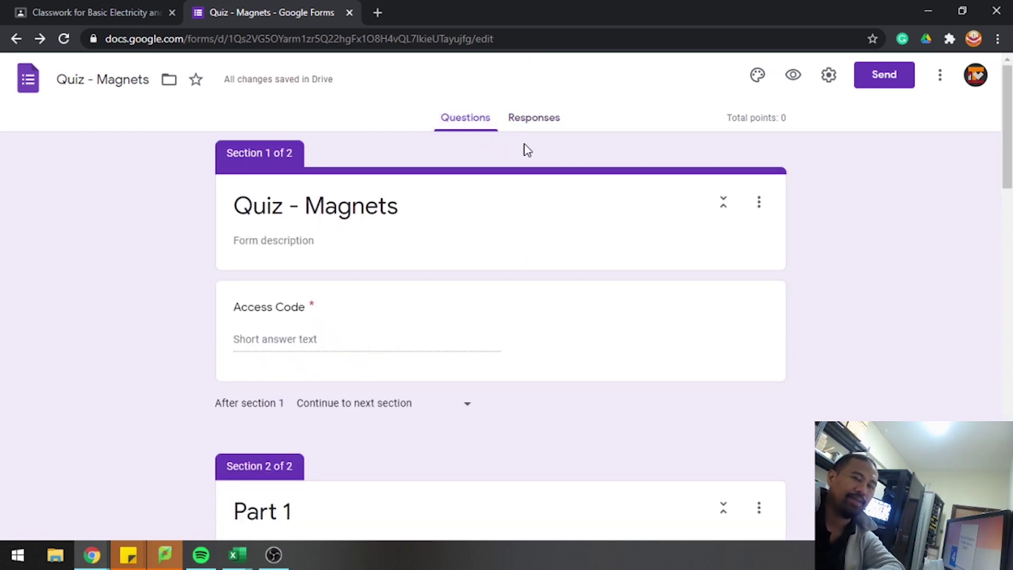